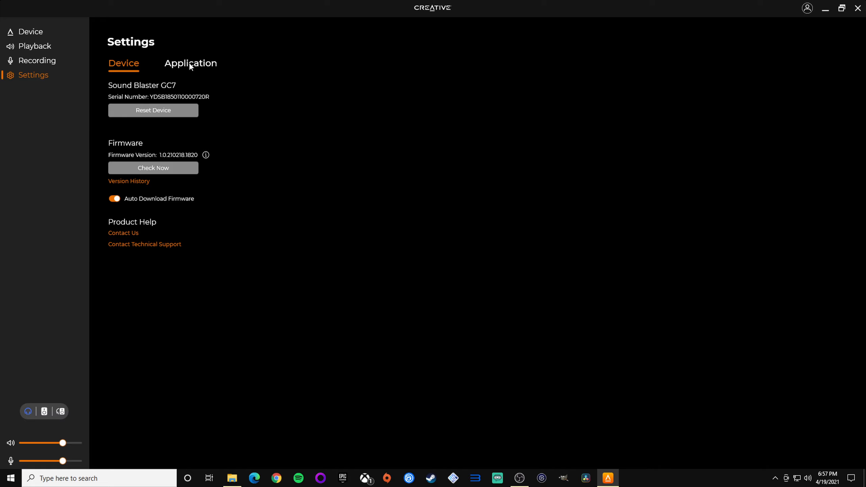
Step: Switch the application's appearance to the Light theme
left_click(198, 66)
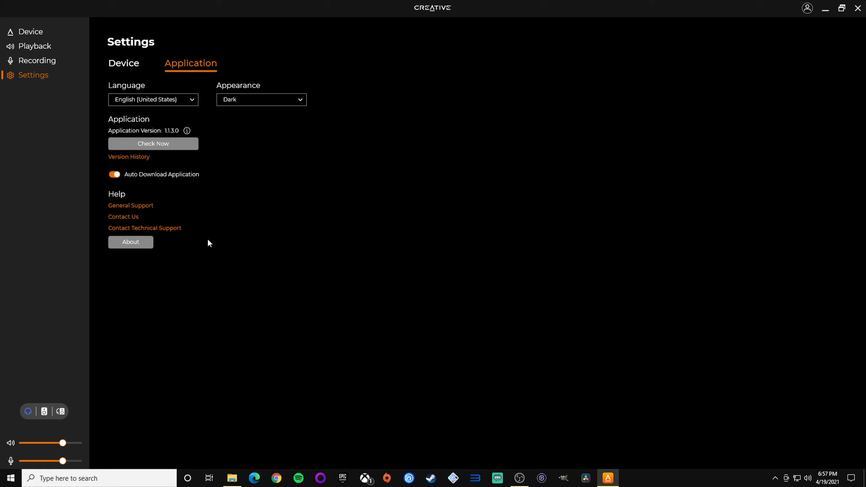
left_click(261, 99)
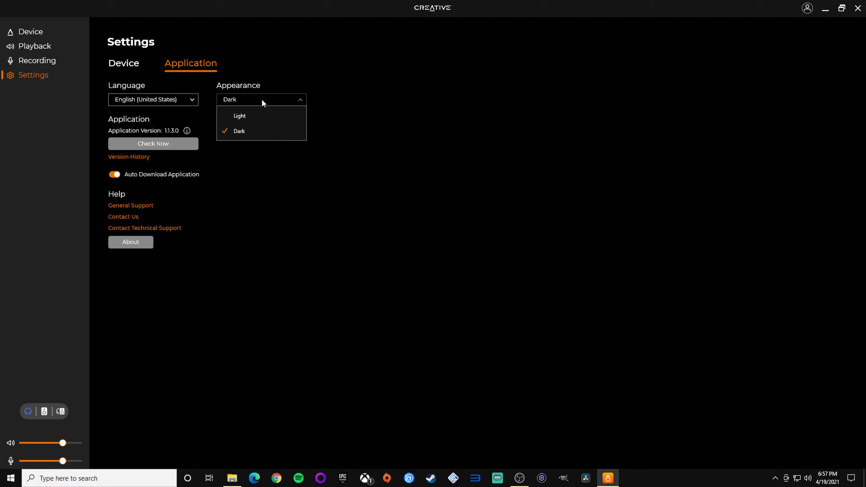
left_click(245, 117)
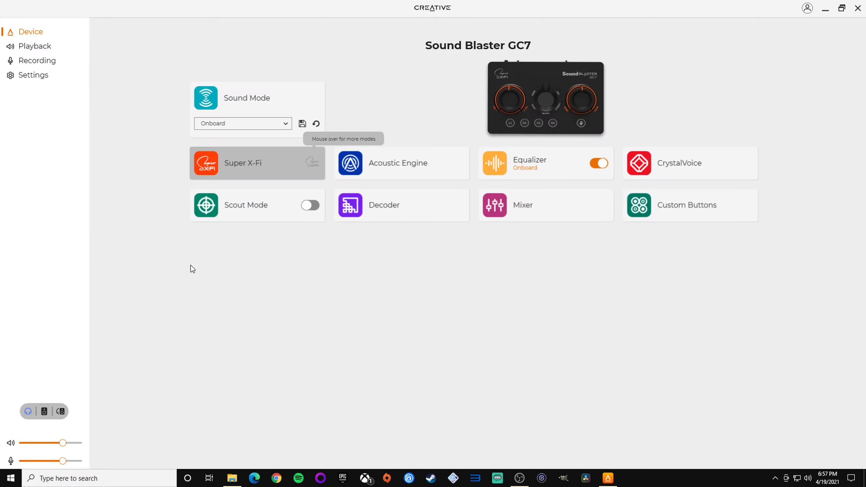
Step: Return to the application settings and set the appearance back to Dark
left_click(14, 75)
left_click(207, 70)
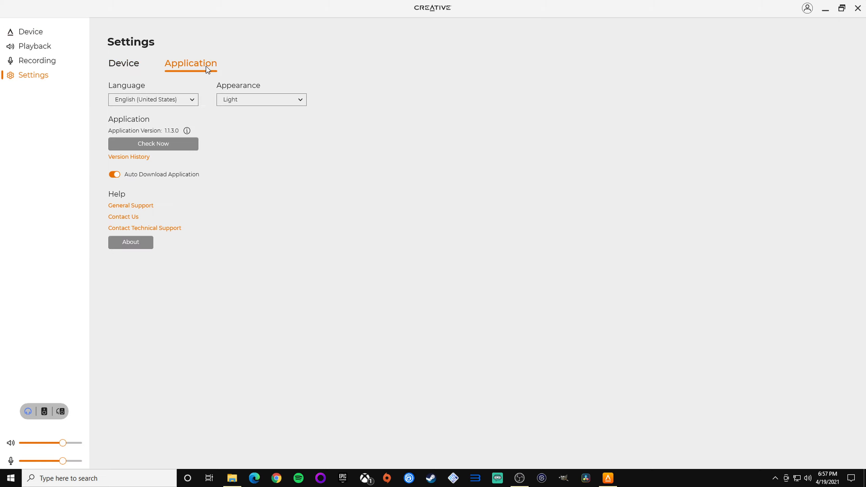
left_click(251, 97)
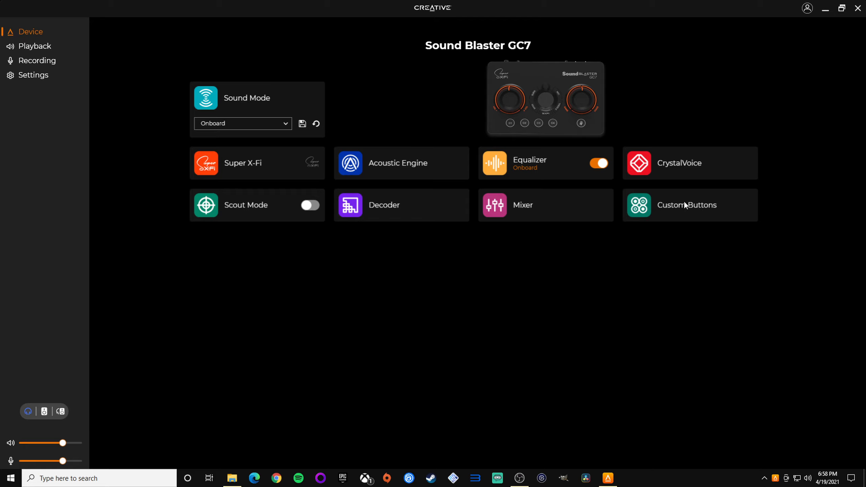
Step: Examine the full list of Sound Mode presets, from the general modes through the game-specific ones, keeping Onboard selected
left_click(263, 122)
scroll(235, 148, "down", 3)
scroll(235, 152, "up", 3)
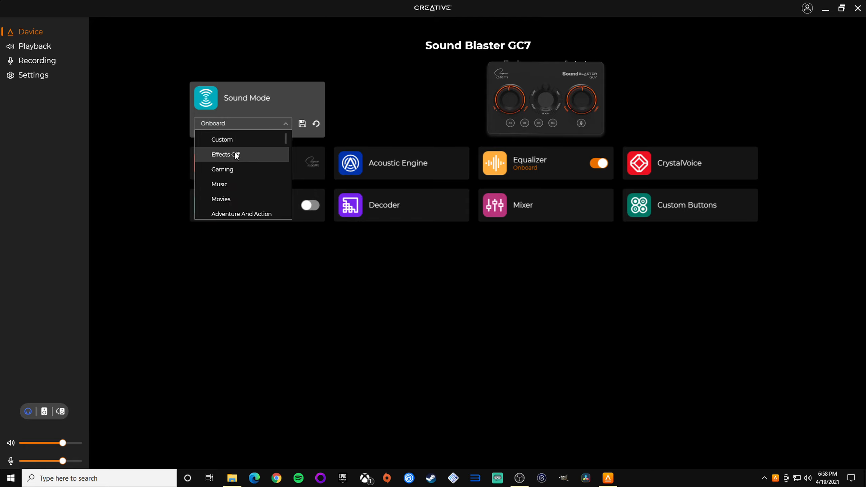
scroll(234, 152, "down", 4)
scroll(235, 152, "up", 4)
scroll(222, 155, "down", 4)
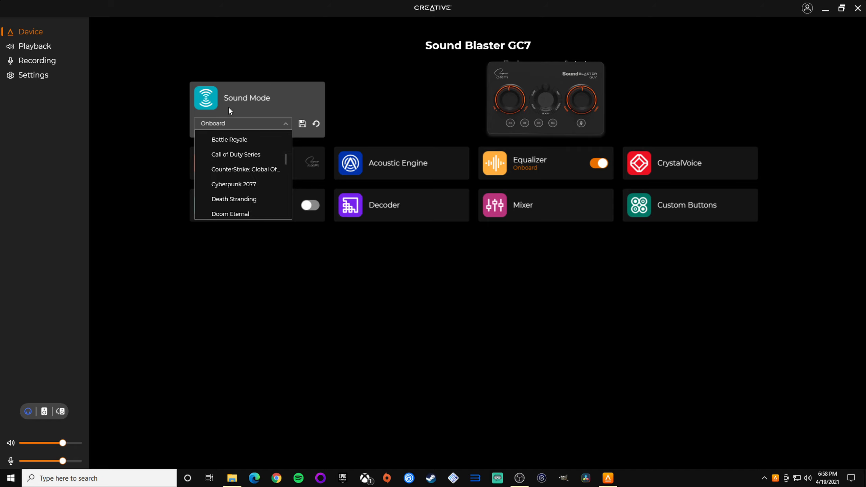
scroll(222, 155, "up", 4)
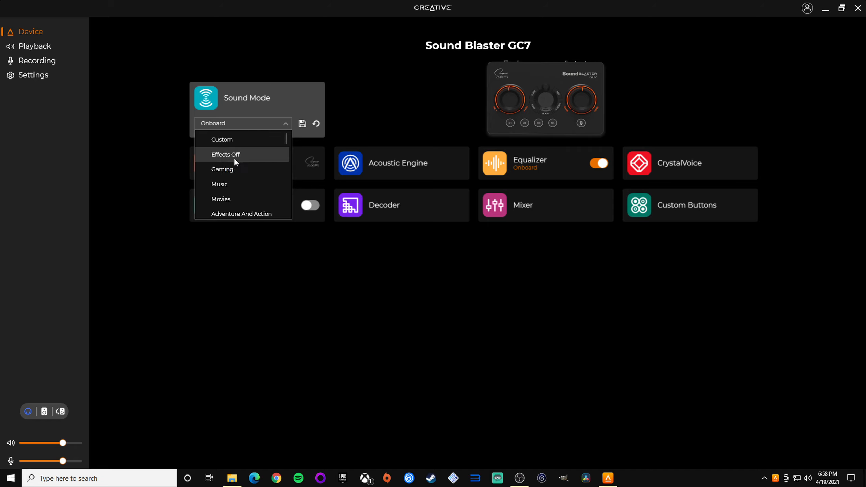
scroll(240, 213, "down", 4)
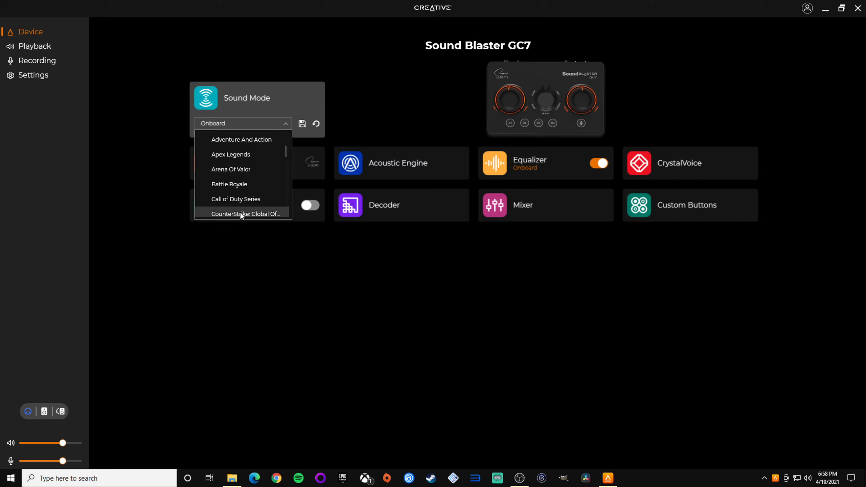
scroll(252, 171, "up", 2)
scroll(254, 182, "up", 4)
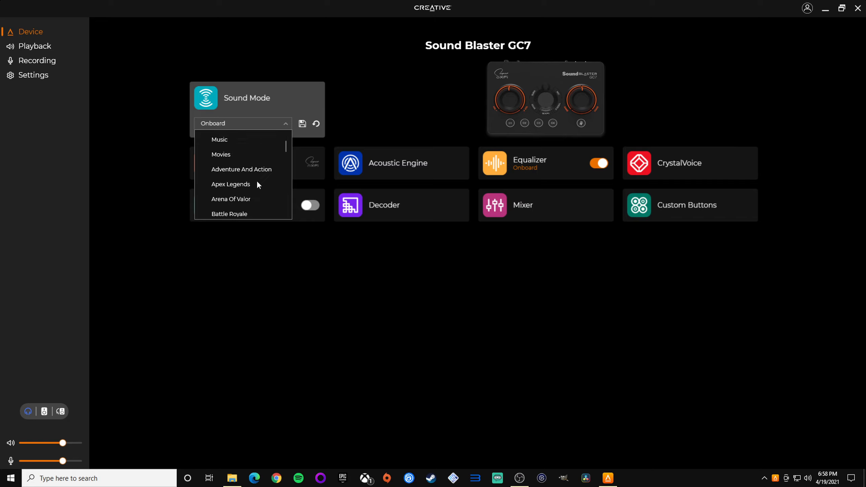
scroll(252, 196, "down", 1)
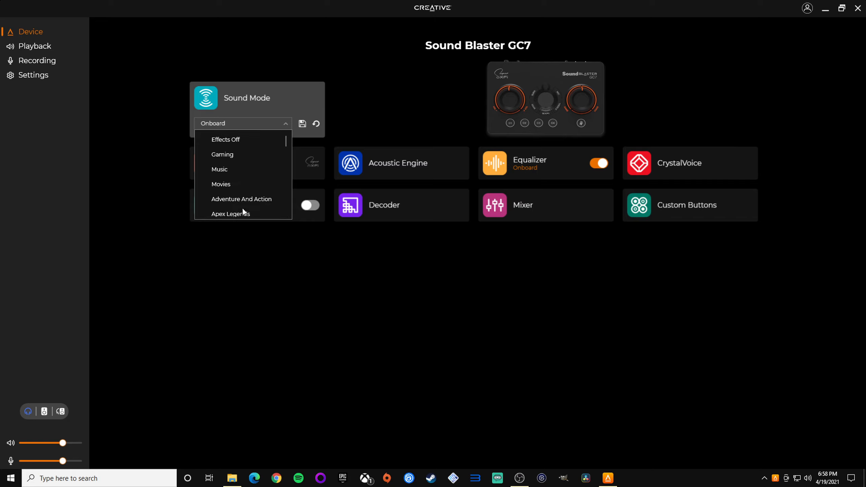
scroll(241, 210, "down", 4)
scroll(253, 170, "up", 3)
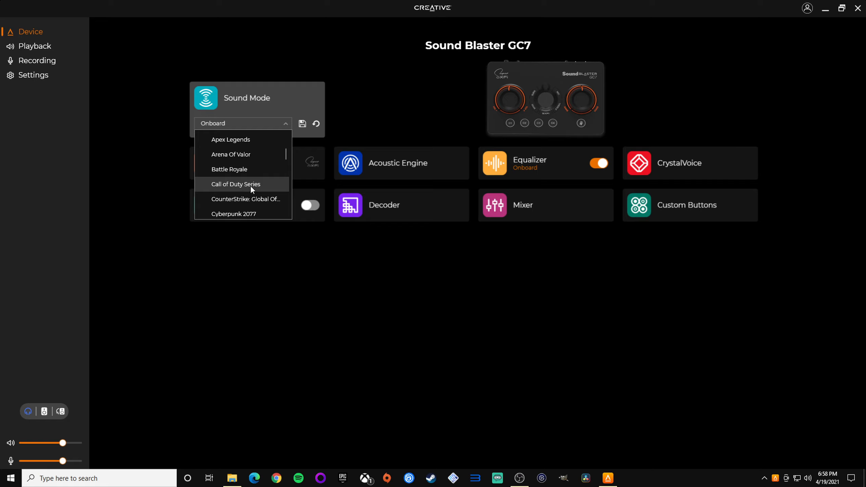
scroll(254, 197, "down", 2)
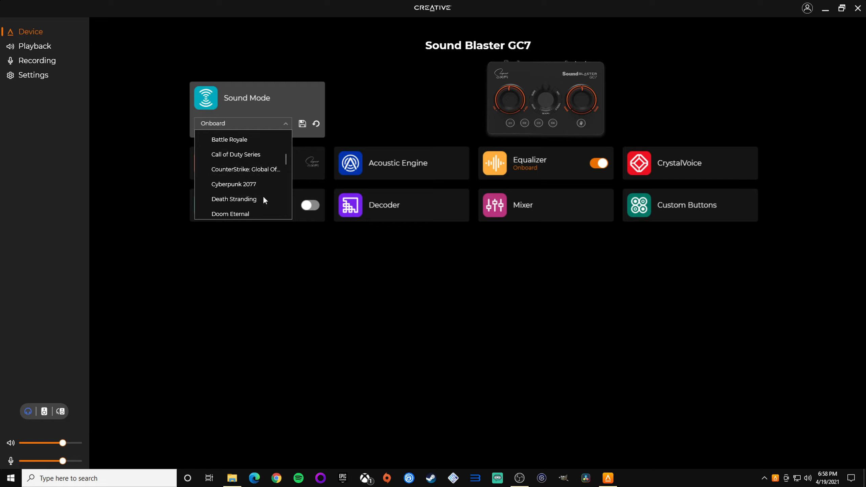
scroll(266, 195, "down", 3)
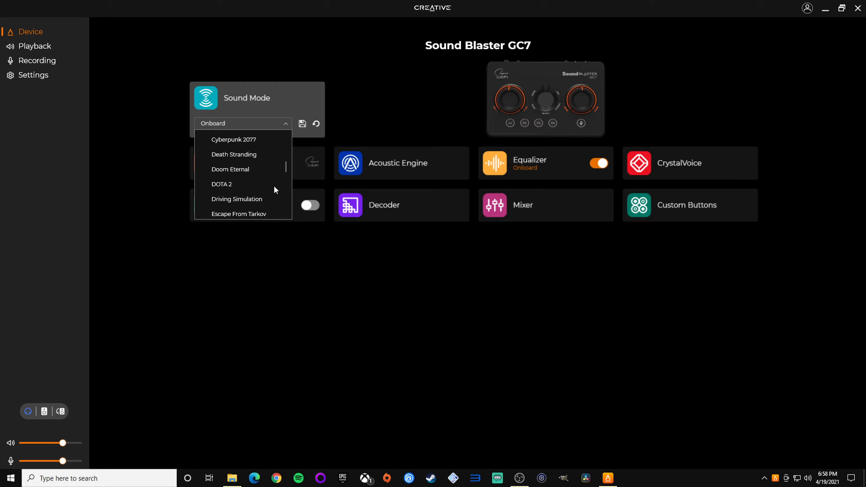
scroll(276, 190, "down", 3)
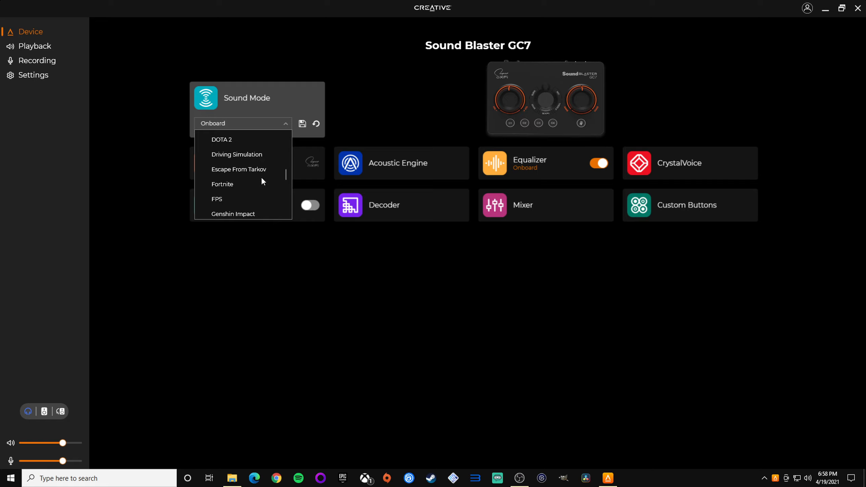
scroll(244, 189, "down", 6)
scroll(245, 188, "up", 3)
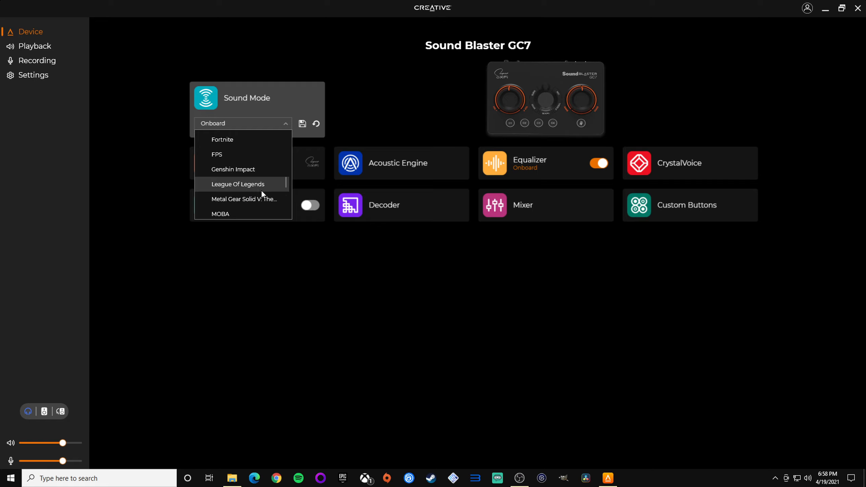
scroll(259, 202, "down", 3)
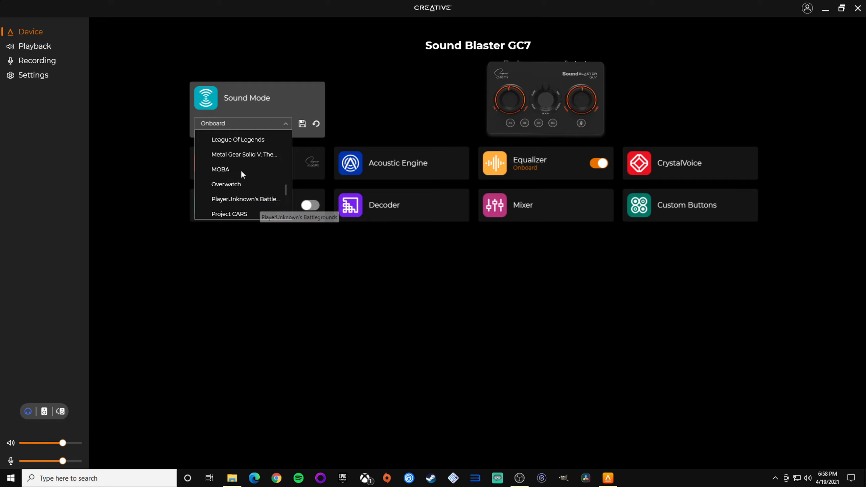
scroll(249, 200, "down", 3)
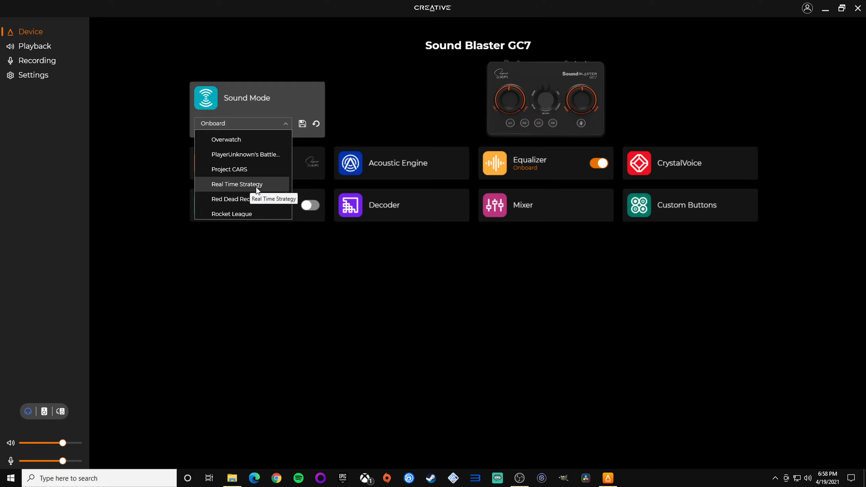
scroll(258, 199, "down", 3)
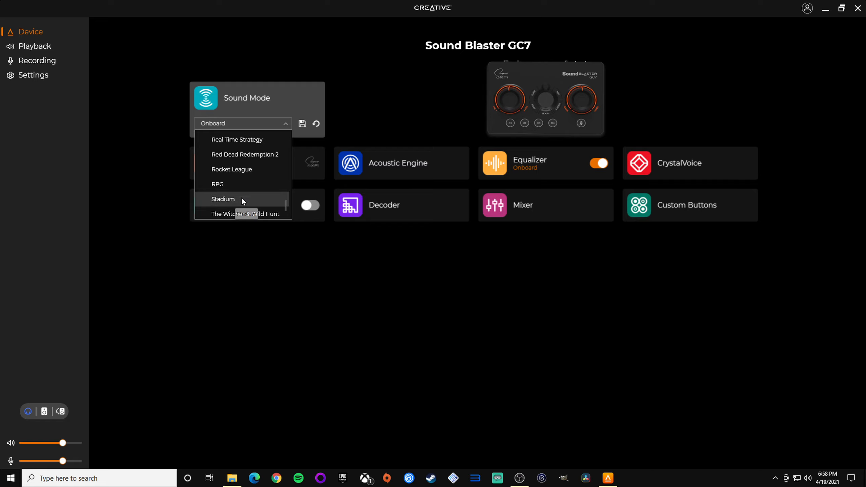
scroll(258, 191, "down", 2)
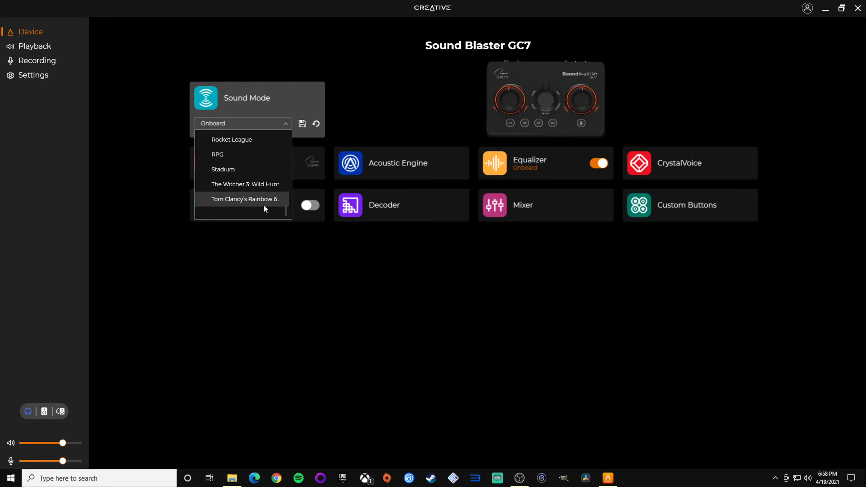
left_click(266, 226)
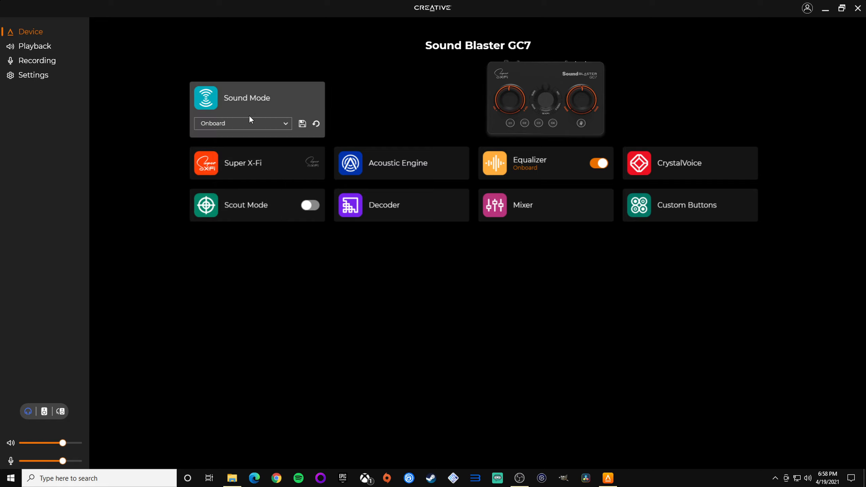
left_click(244, 128)
scroll(243, 157, "up", 10)
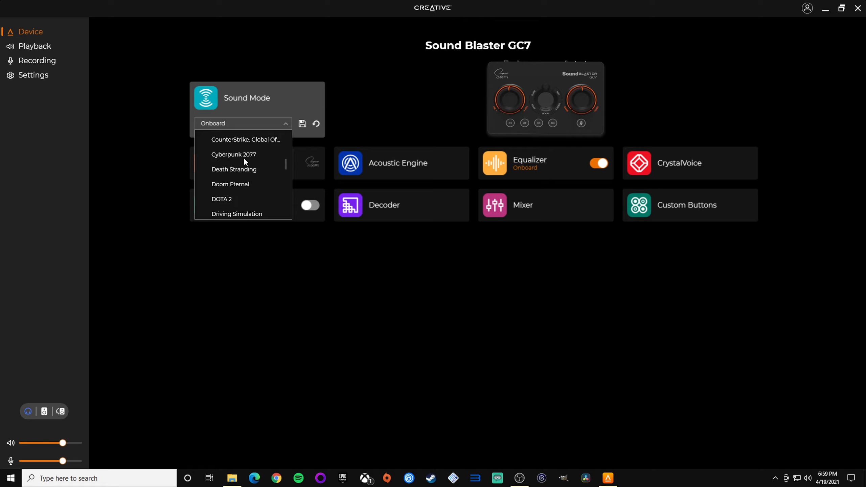
left_click(224, 144)
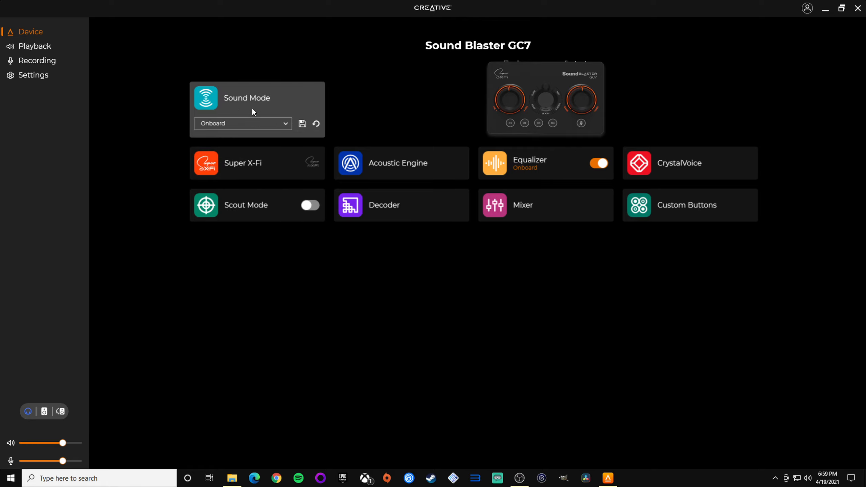
Step: In the Onboard sound mode's headphone settings, try Super X-Fi at On and Battle Mode, and set it back to Off
left_click(209, 97)
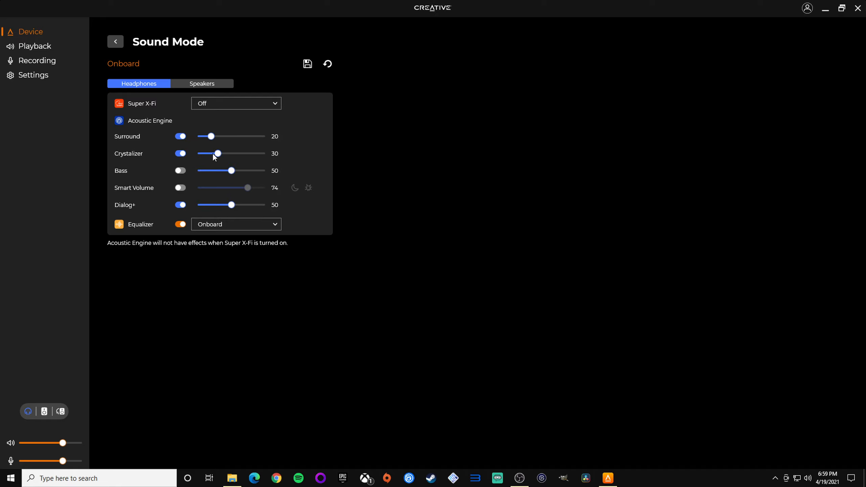
left_click(222, 103)
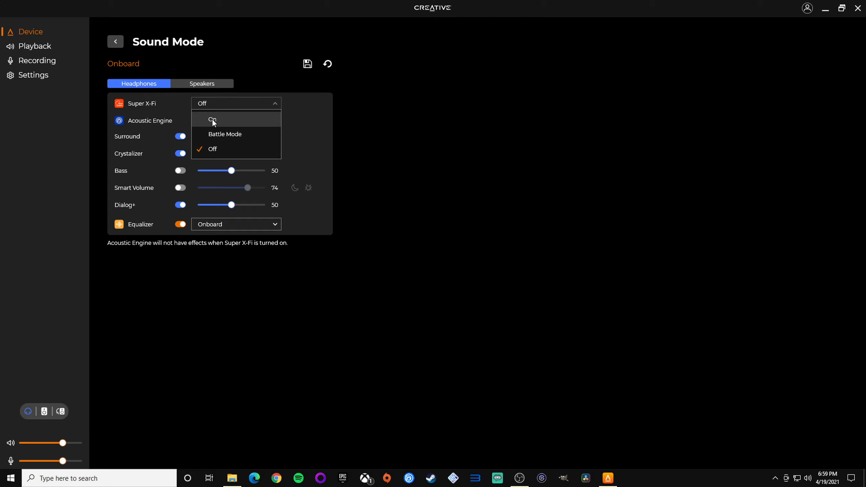
left_click(222, 121)
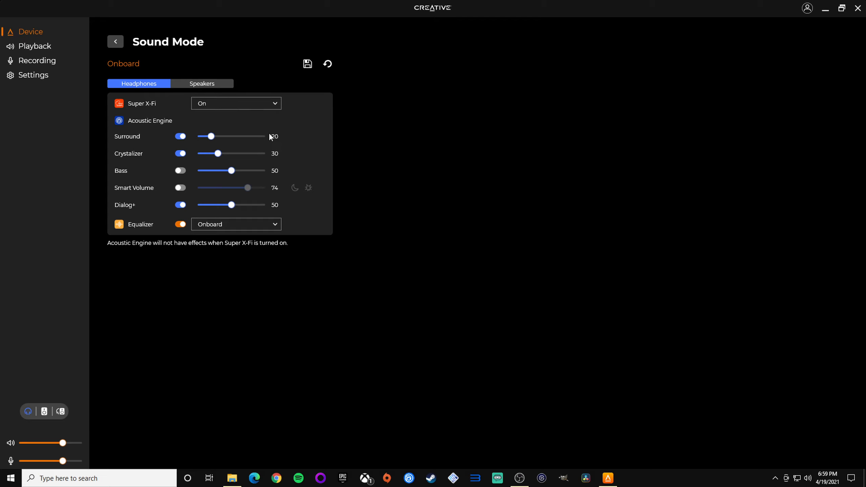
left_click(235, 107)
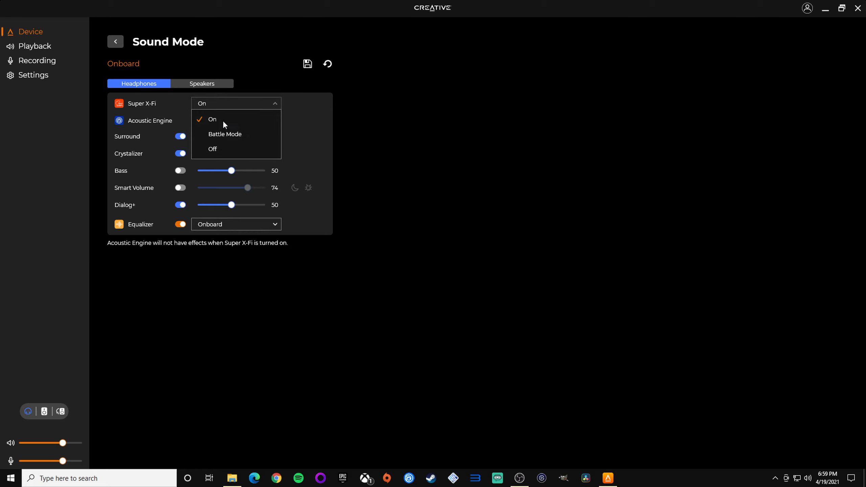
left_click(225, 134)
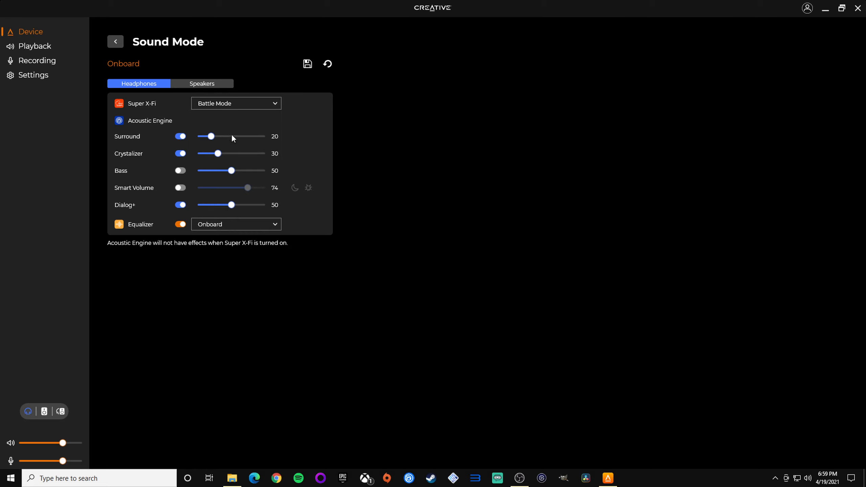
left_click(265, 105)
left_click(230, 150)
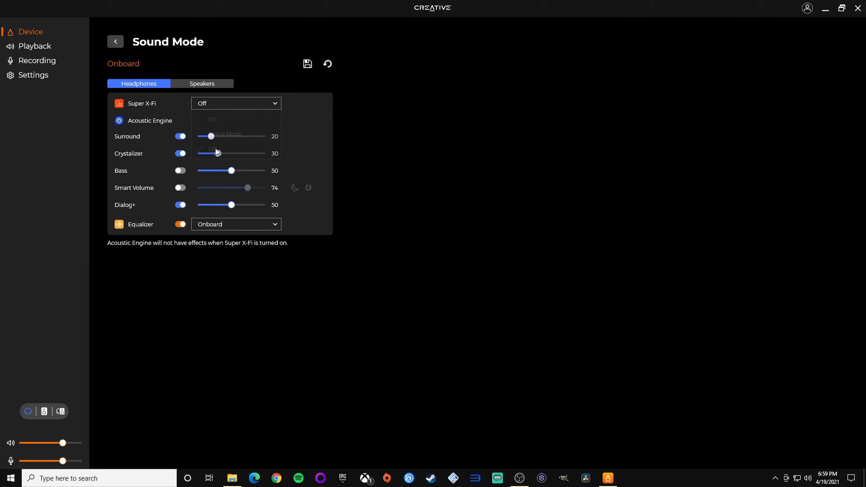
Step: View the Onboard sound mode's speaker settings, switch back to the headphone settings and return to the device overview
left_click(197, 85)
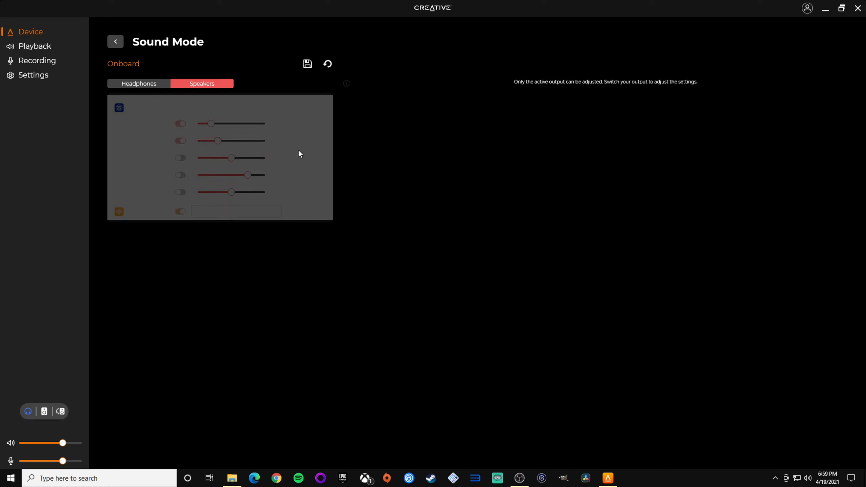
left_click(141, 85)
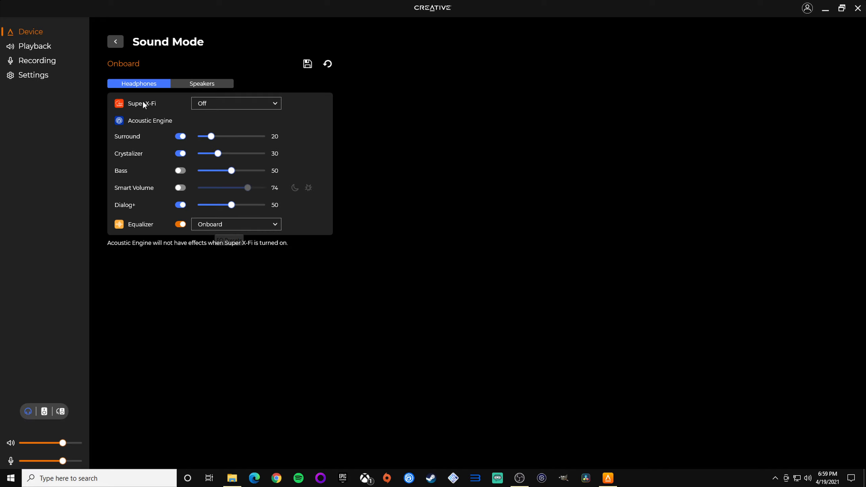
left_click(122, 46)
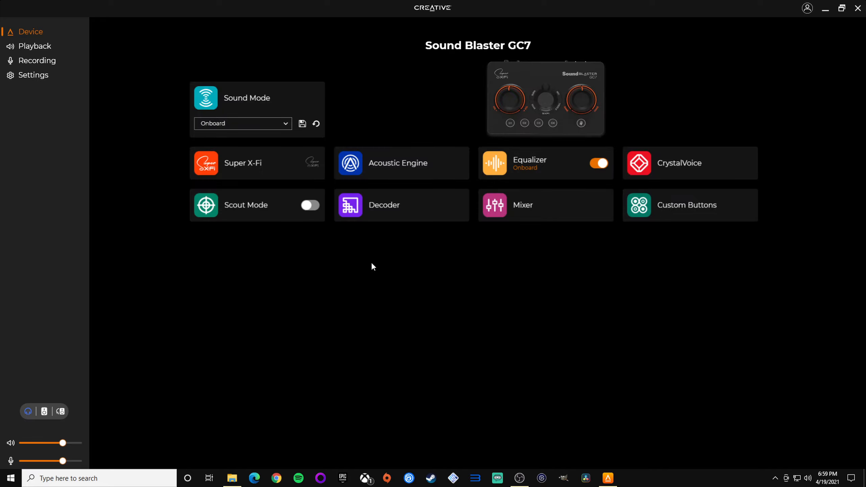
Step: Turn on Bass for headphones in the Acoustic Engine and show the speaker settings
left_click(395, 160)
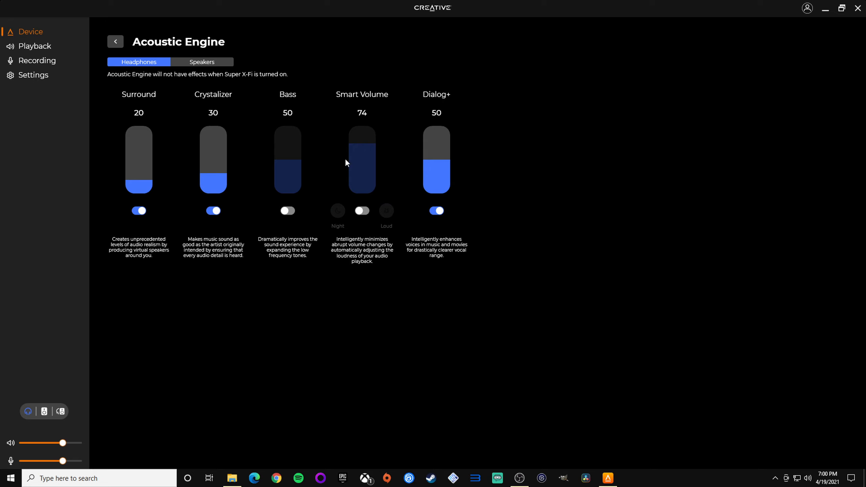
left_click(292, 212)
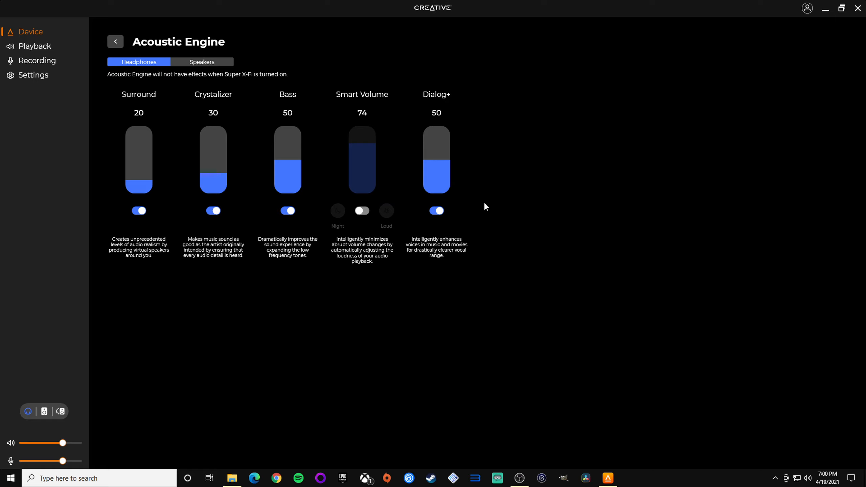
left_click(201, 64)
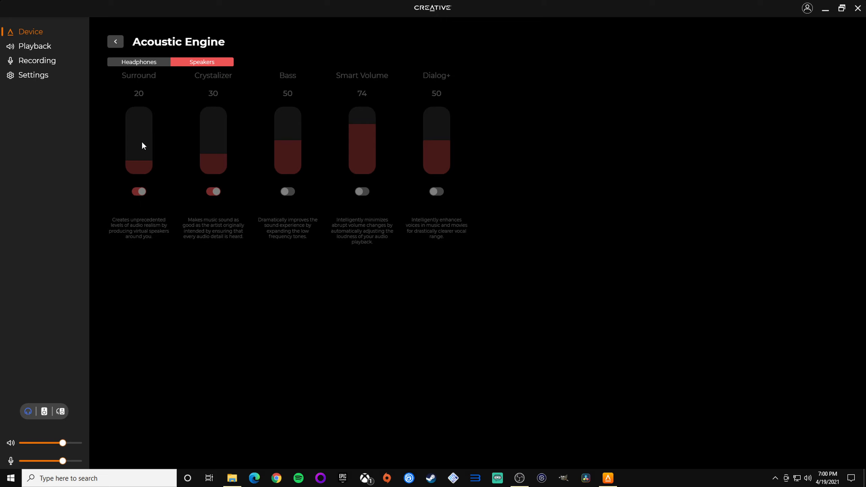
Step: Compare the Acoustic Engine's headphone and speaker settings while switching the audio output, restore the Headphones output and return to the device overview
left_click(41, 412)
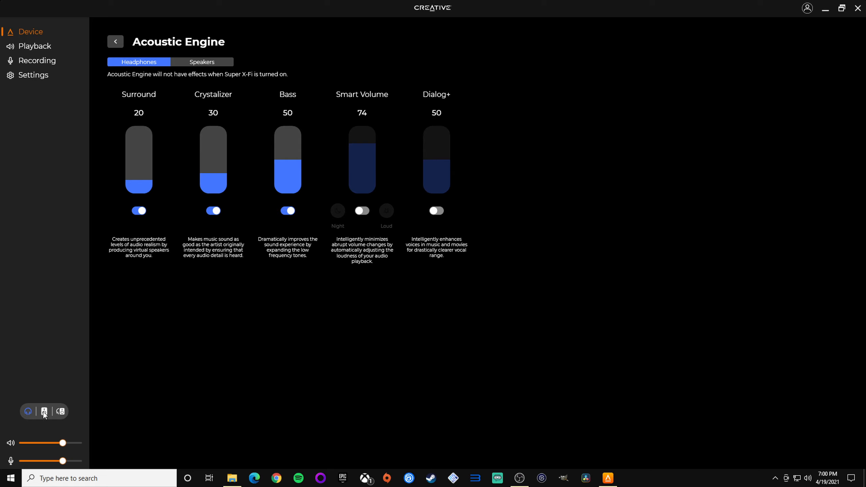
left_click(44, 413)
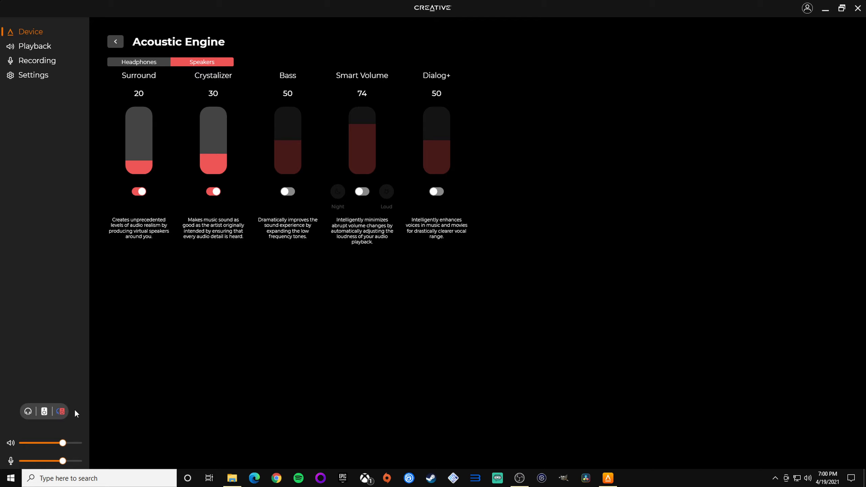
left_click(139, 62)
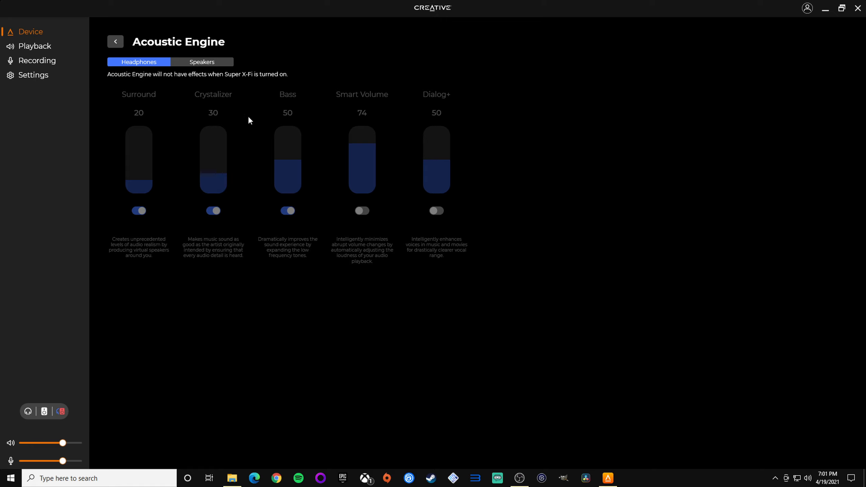
left_click(24, 415)
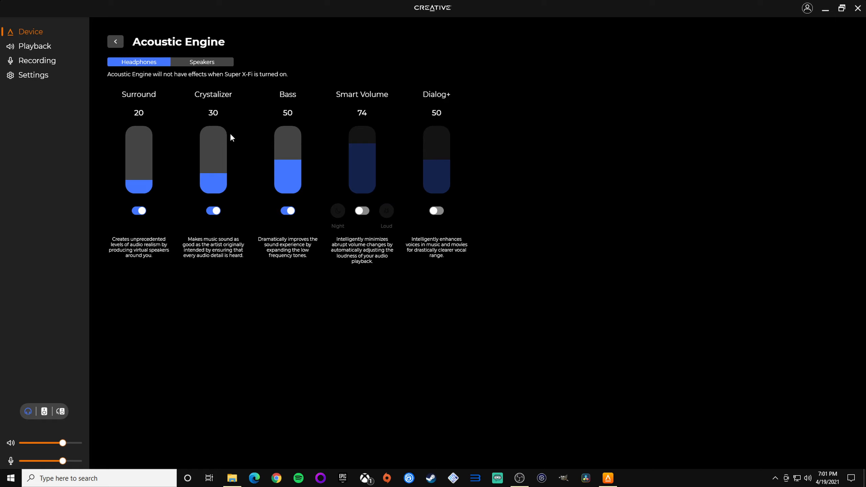
left_click(110, 44)
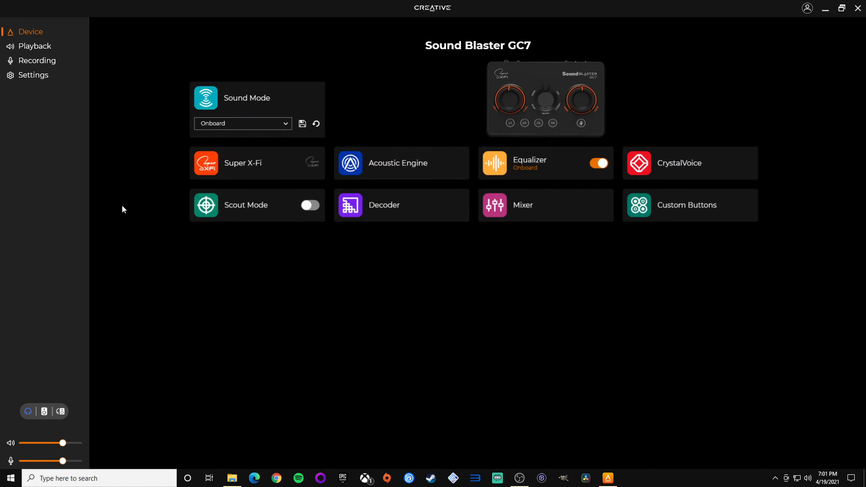
Step: In the playback settings, set the Headphones cross frequency to 10 Hz and close the configuration
left_click(33, 46)
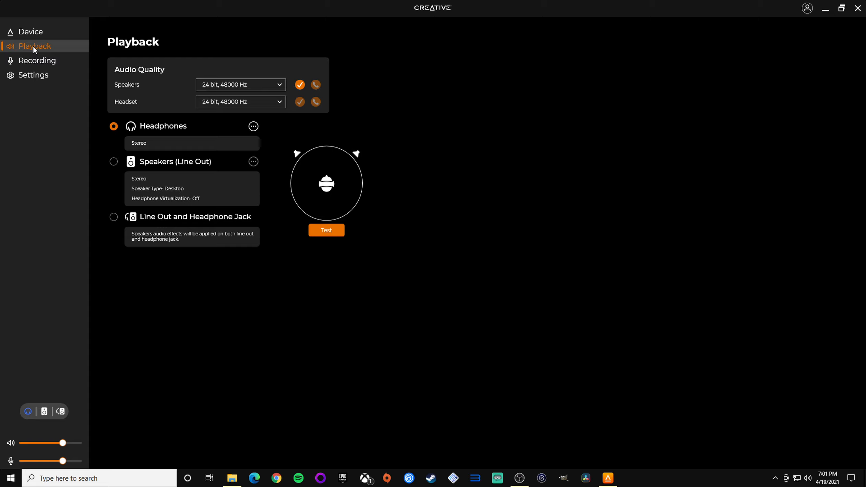
left_click(253, 127)
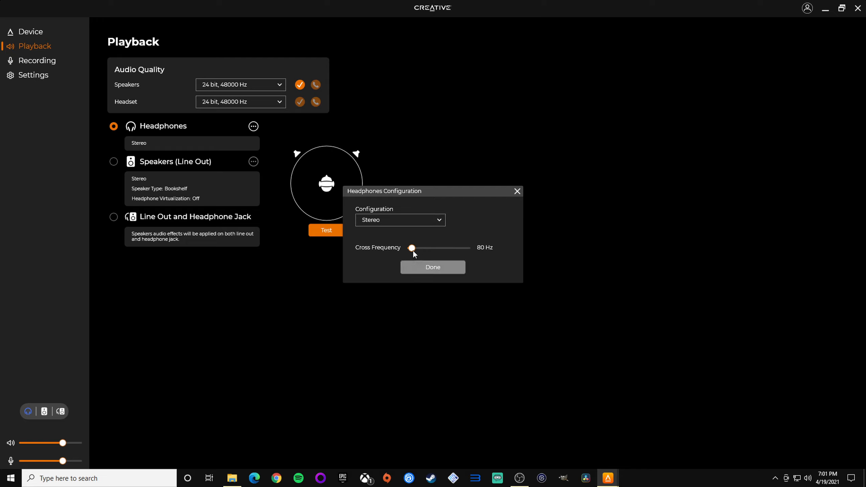
left_click_drag(412, 248, 385, 250)
left_click(433, 272)
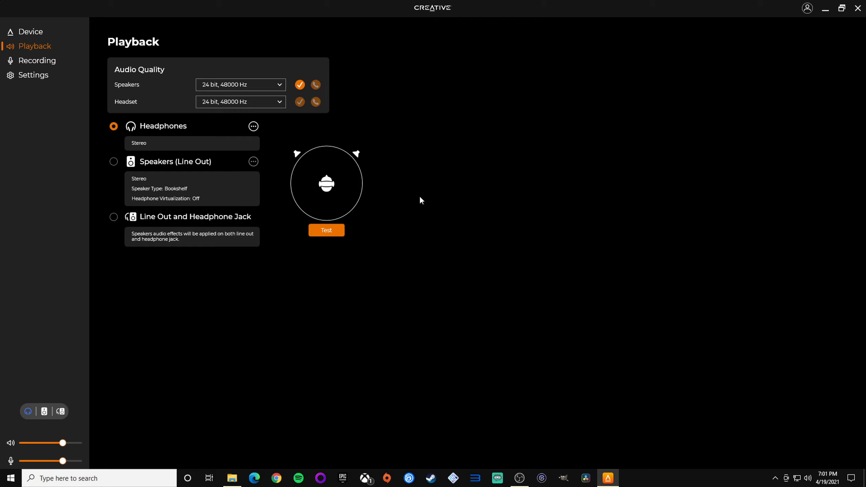
Step: Review the Speakers audio quality formats and the Headphones configuration options, keeping 24 bit, 48000 Hz and Stereo
left_click(279, 85)
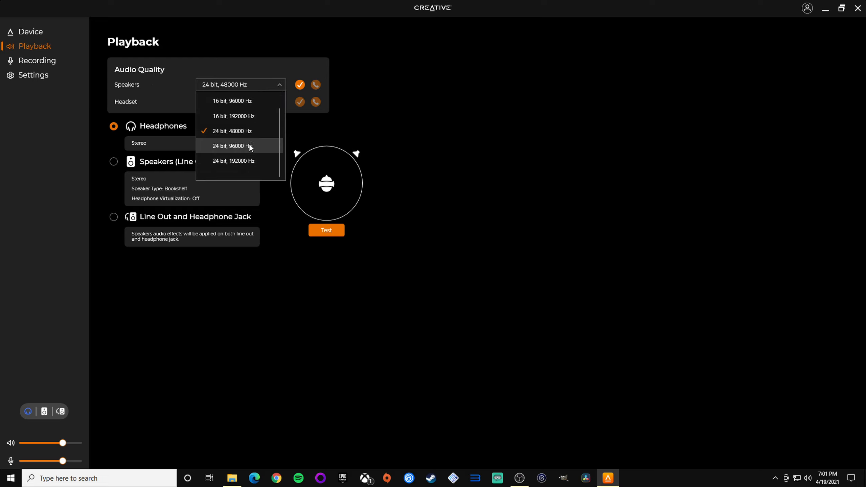
left_click(352, 102)
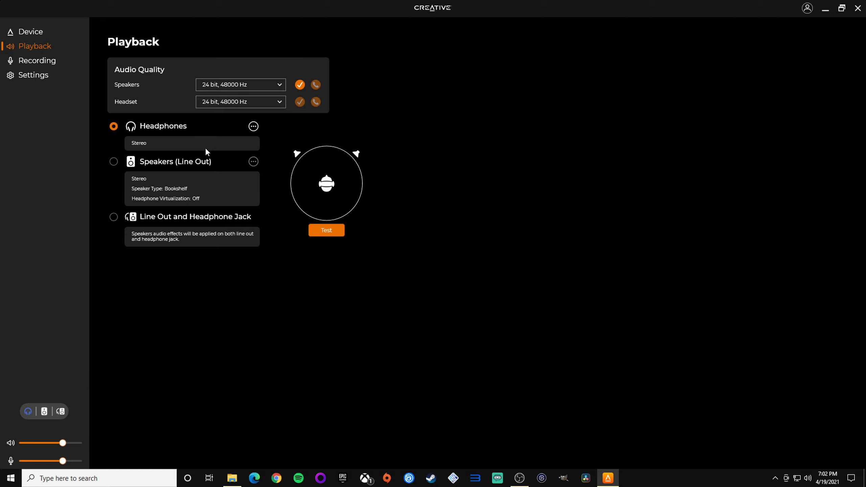
left_click(253, 127)
left_click(386, 221)
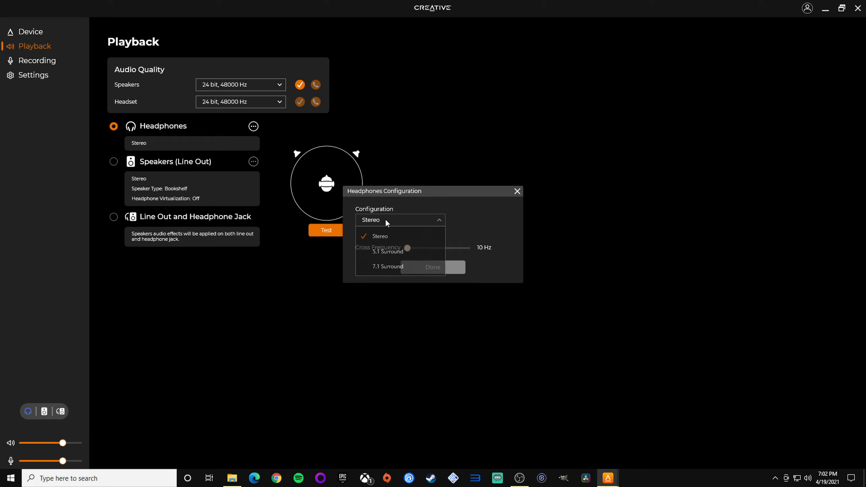
left_click(448, 149)
left_click(517, 192)
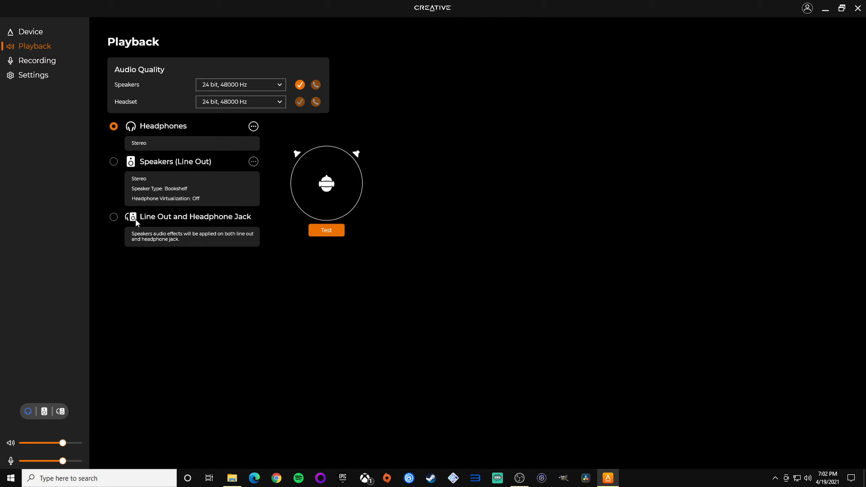
Step: Try the Line Out and Headphone Jack output, switch to Speakers (Line Out) and review the speaker types, keeping Bookshelf
left_click(114, 217)
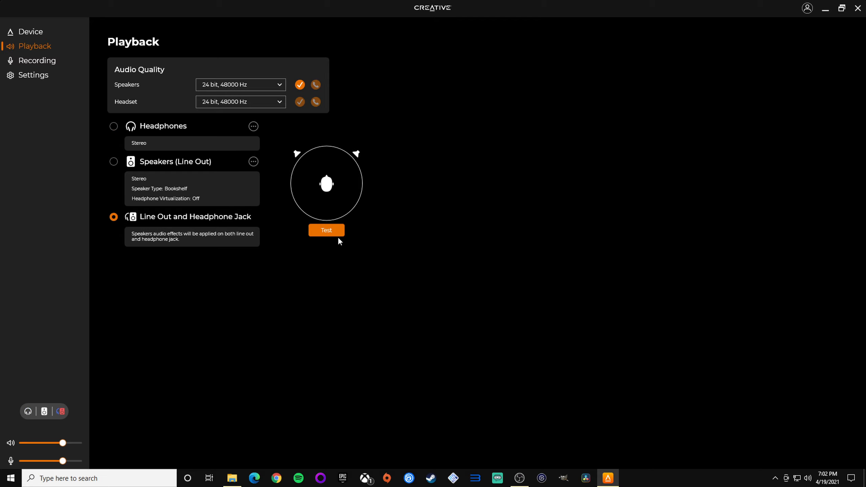
left_click(114, 162)
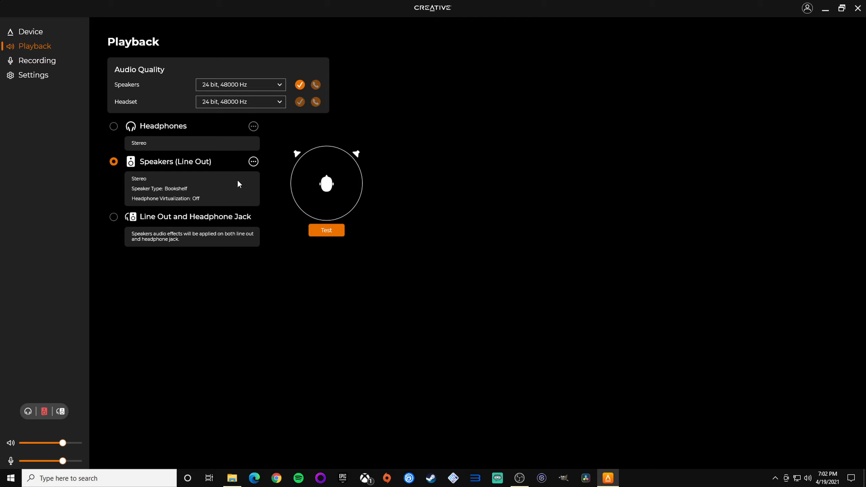
left_click(254, 162)
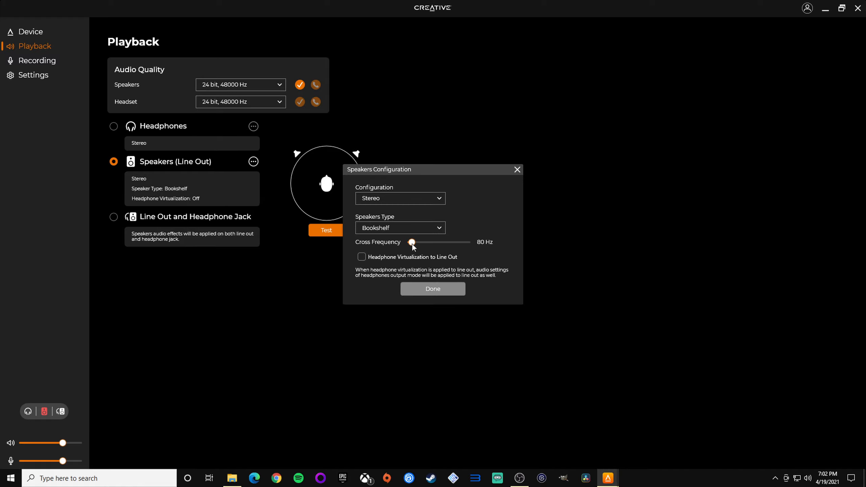
left_click(413, 227)
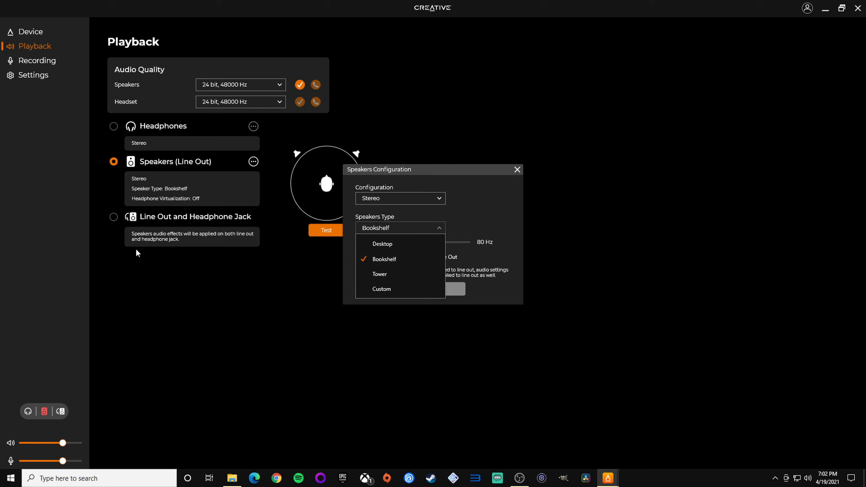
left_click(277, 318)
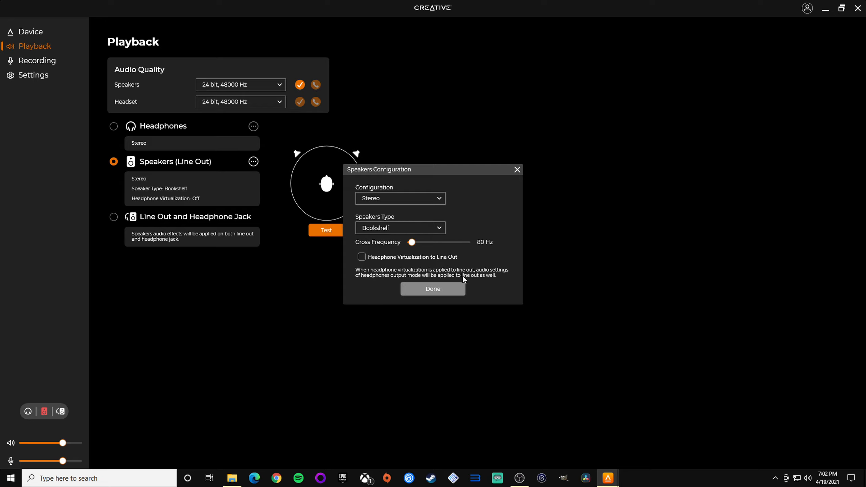
left_click(519, 171)
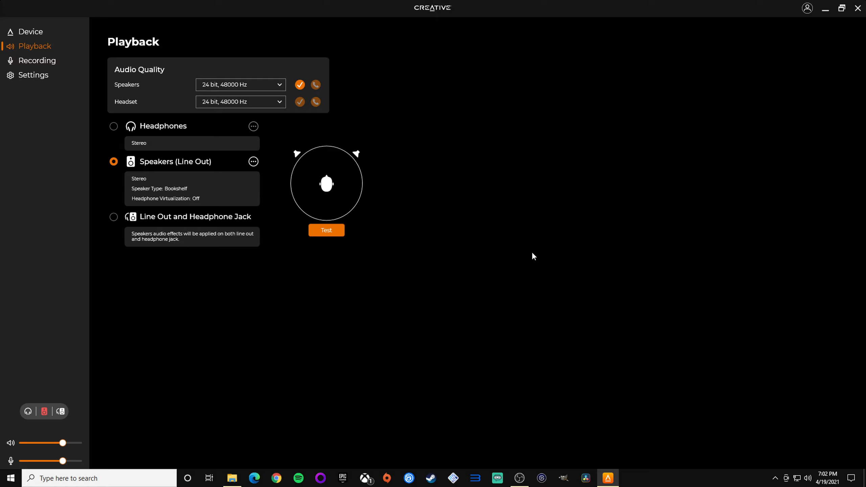
Step: View the Scout Mode page with its hot key option and return to the device overview
left_click(20, 35)
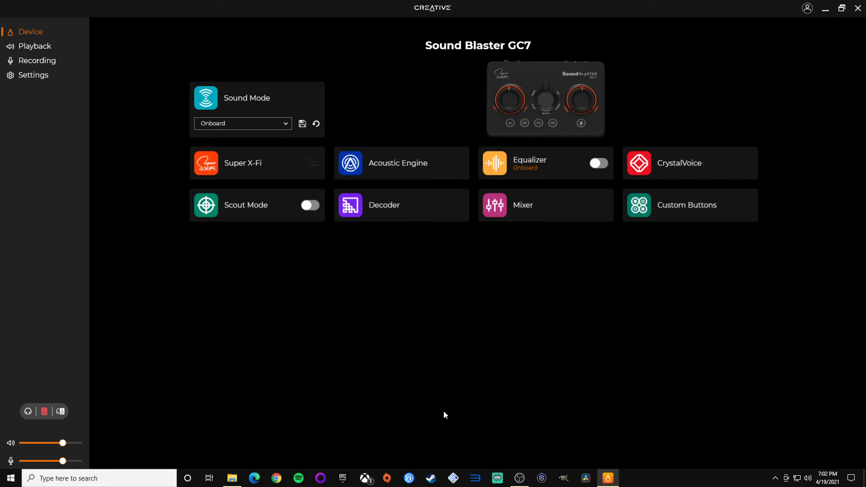
left_click(291, 218)
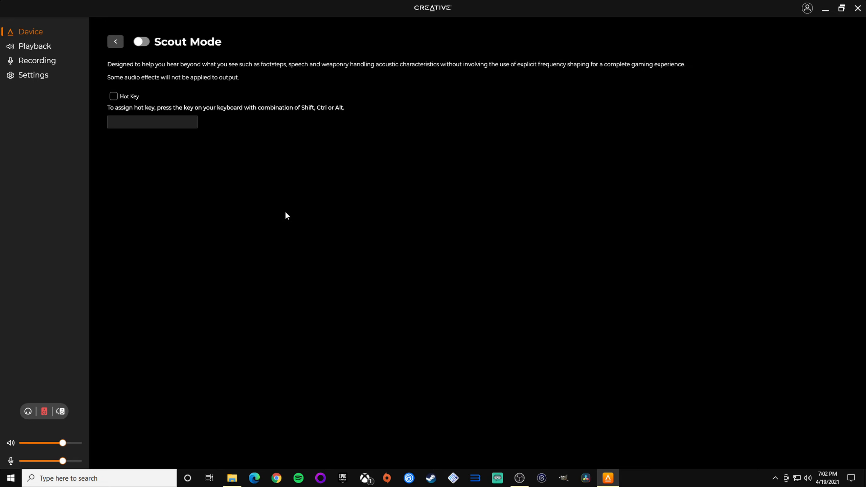
left_click(115, 41)
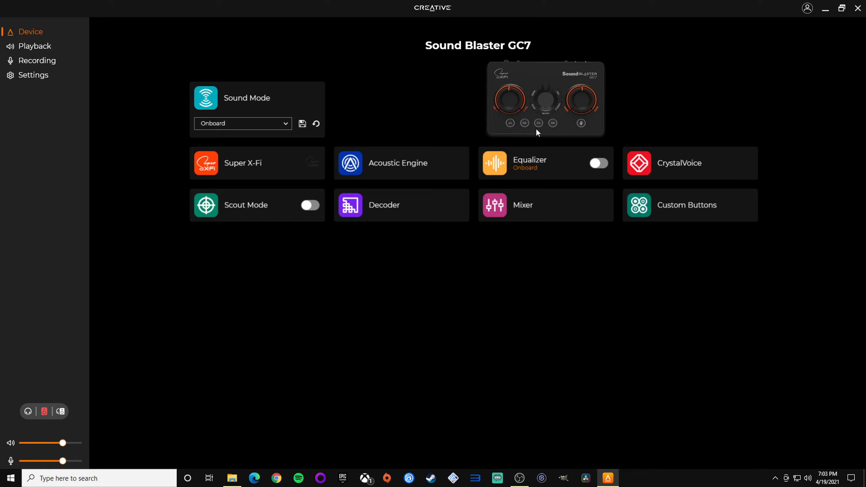
Step: With the speaker output active, view the Acoustic Engine's speaker and headphone settings and return to the device overview
left_click(392, 174)
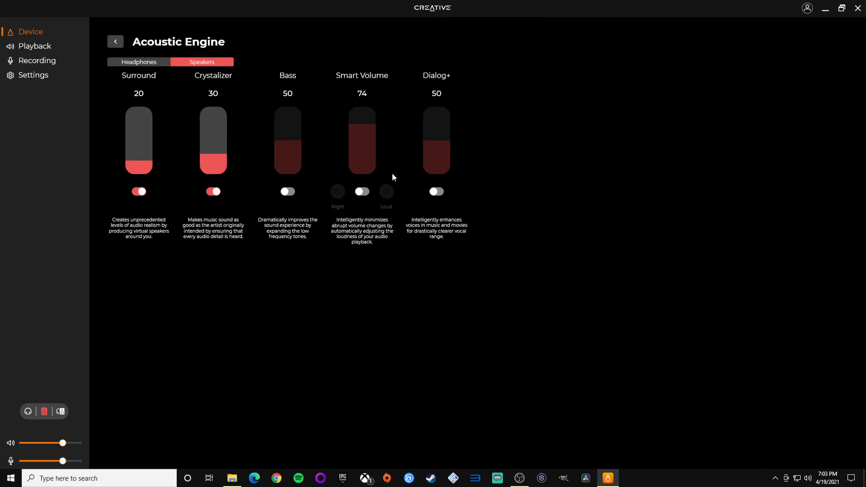
left_click(145, 64)
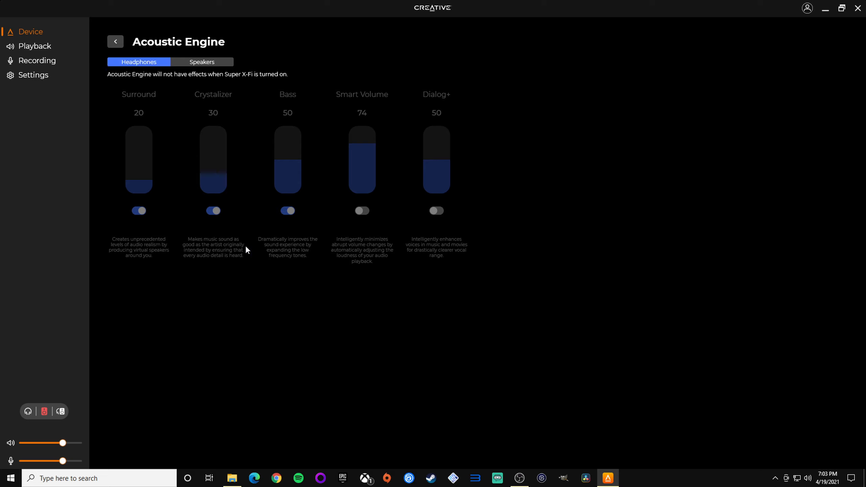
left_click(118, 39)
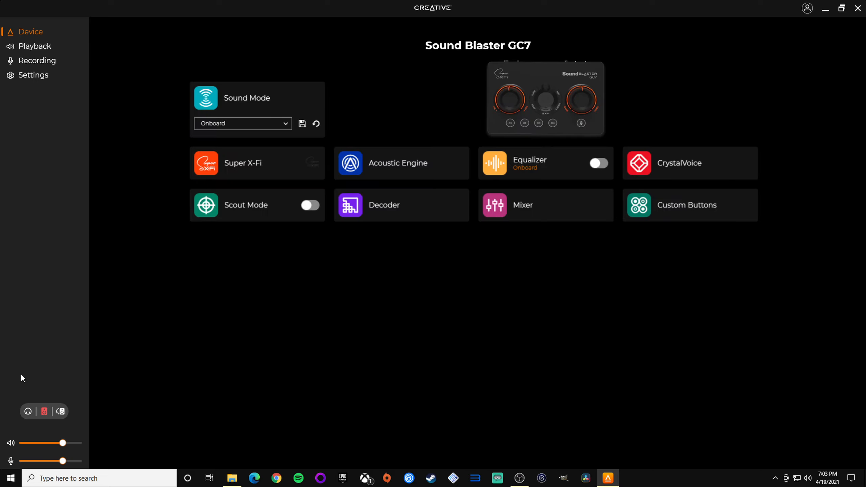
Step: Switch the audio output to headphones and view the Decoder's dynamic range options, keeping Full selected
left_click(29, 413)
left_click(394, 204)
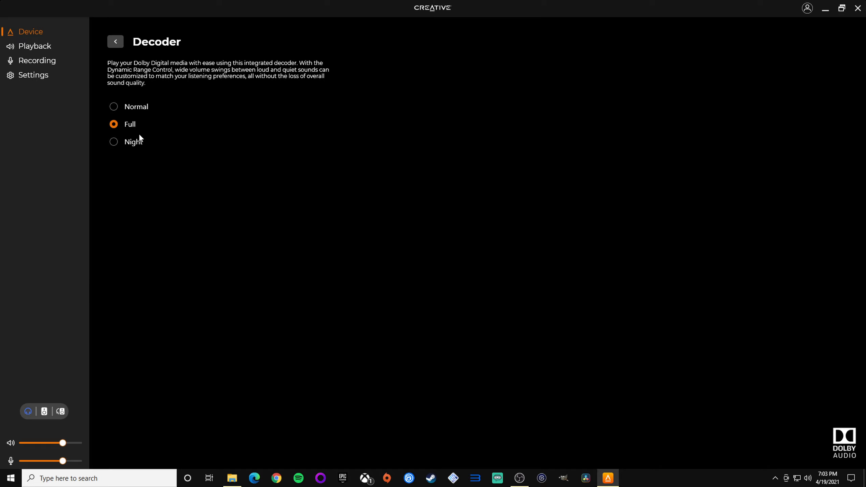
left_click(118, 43)
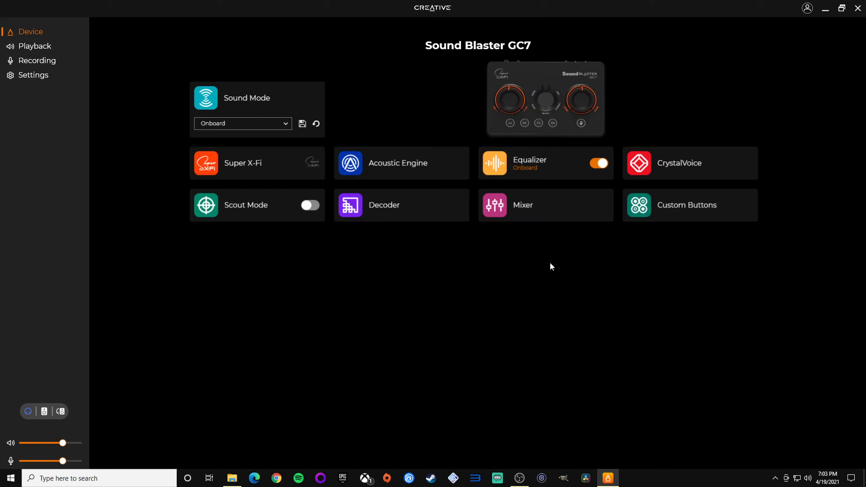
Step: View the Onboard equalizer curve for headphones and the CrystalVoice microphone effects, returning to the device overview
left_click(572, 158)
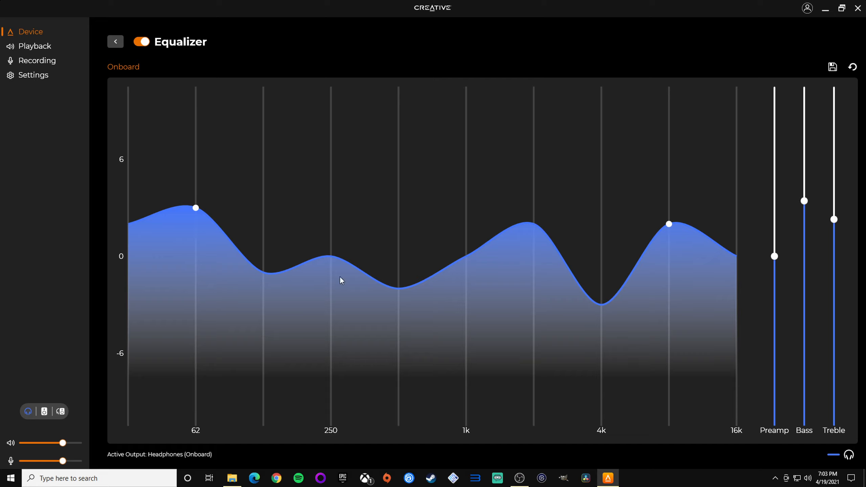
left_click(115, 42)
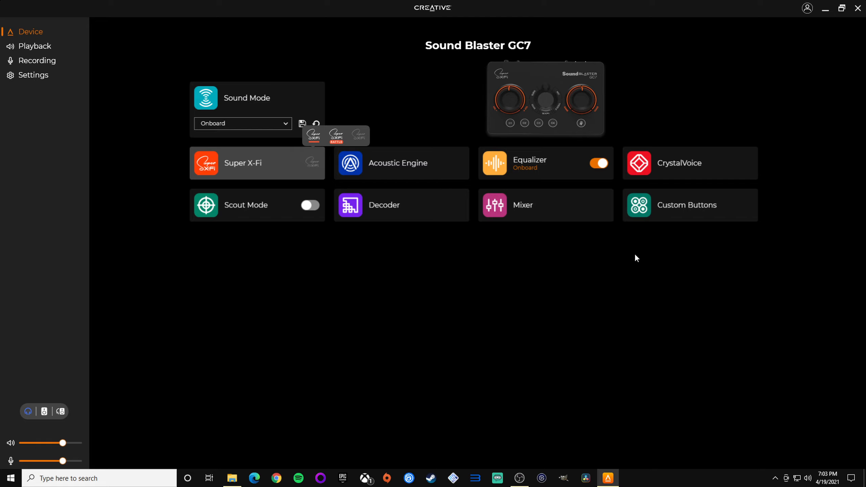
left_click(685, 170)
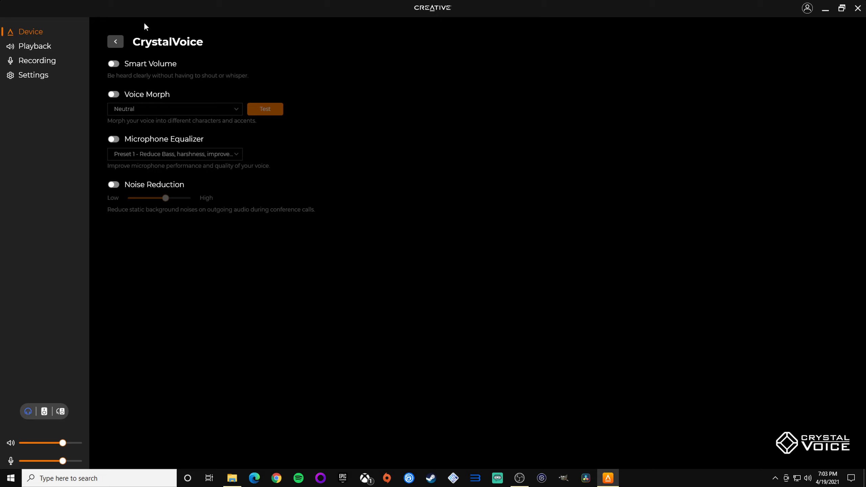
left_click(115, 43)
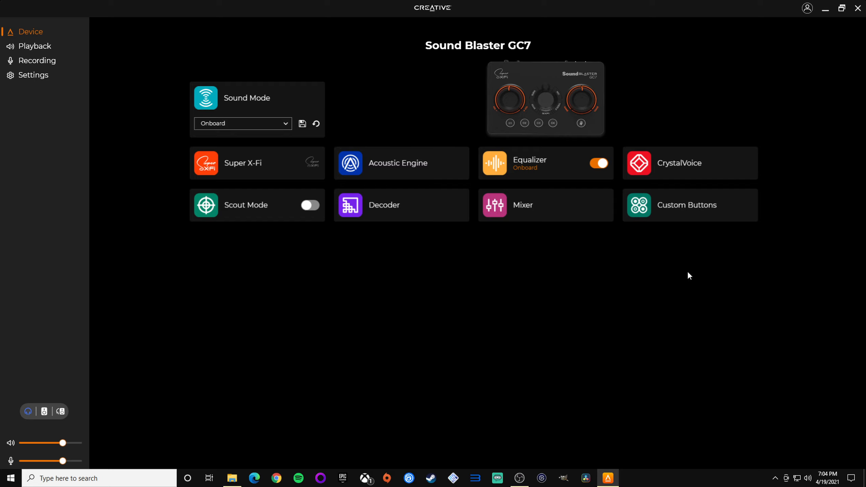
Step: View the Custom Buttons page with the functions mapped to C1 and return to the device overview
left_click(669, 207)
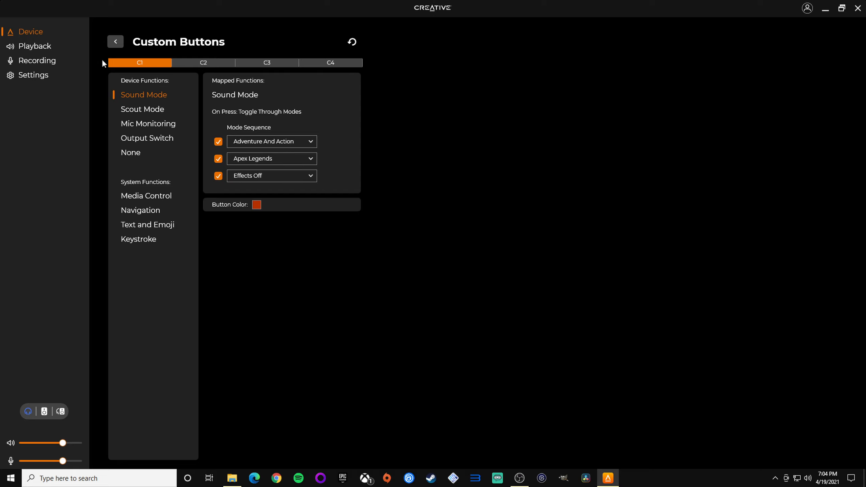
left_click(114, 42)
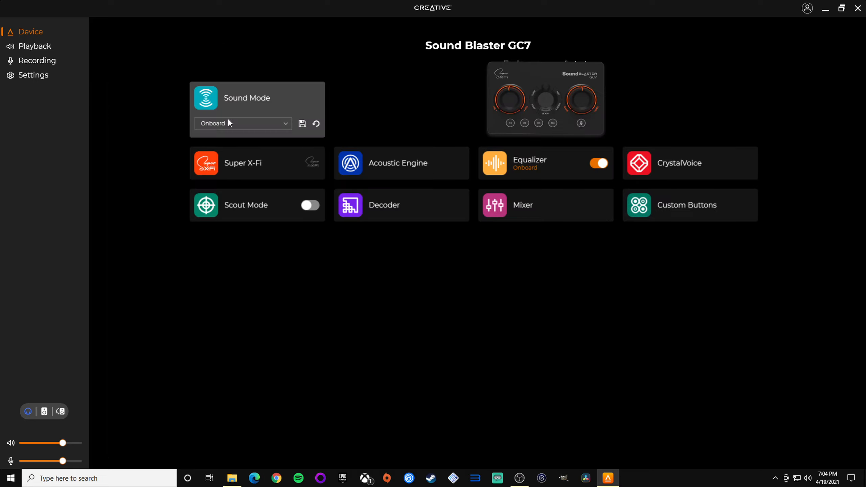
Step: Browse the available Sound Mode presets, keeping Onboard selected
left_click(233, 127)
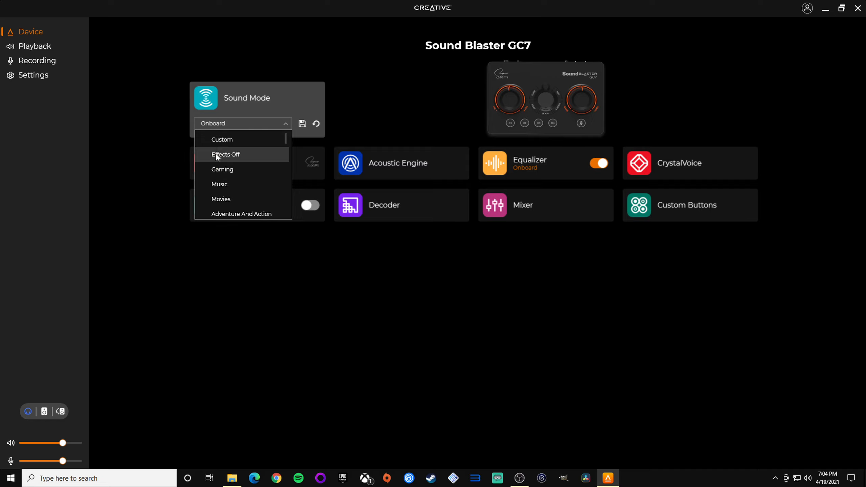
scroll(232, 185, "down", 10)
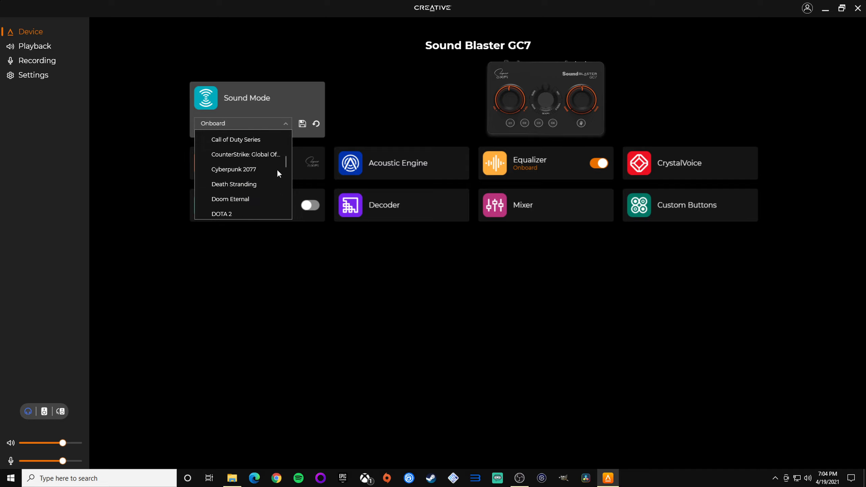
scroll(253, 201, "up", 3)
scroll(273, 176, "down", 3)
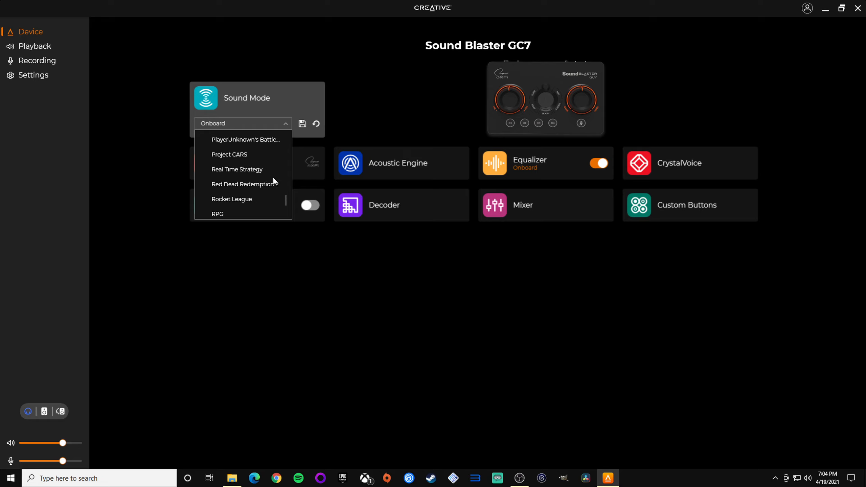
left_click(293, 265)
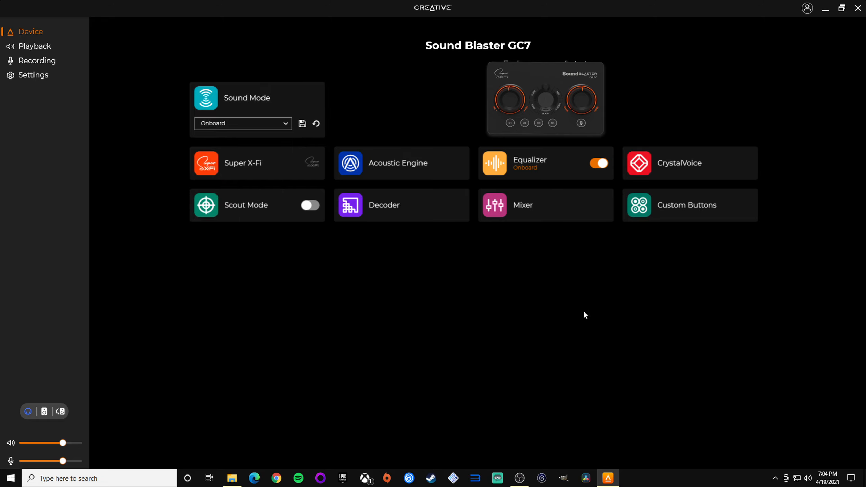
Step: Map custom button C2 to Sound Mode and set the first mode in its sequence to Music
left_click(669, 207)
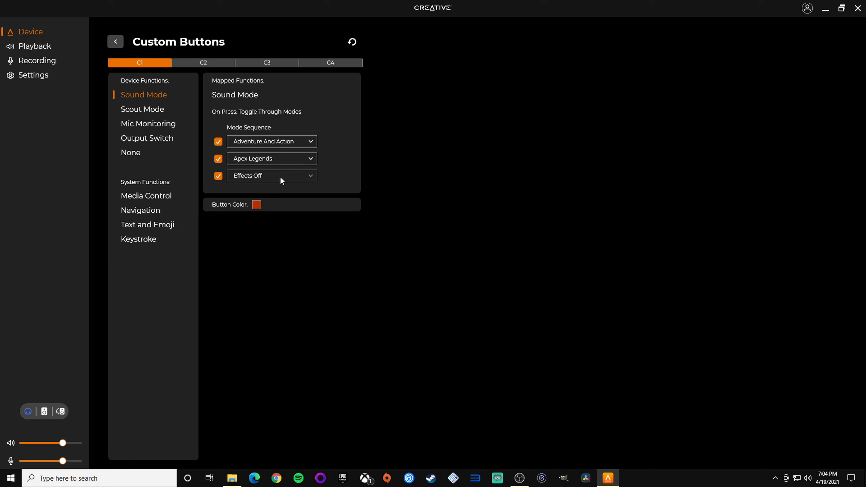
left_click(211, 64)
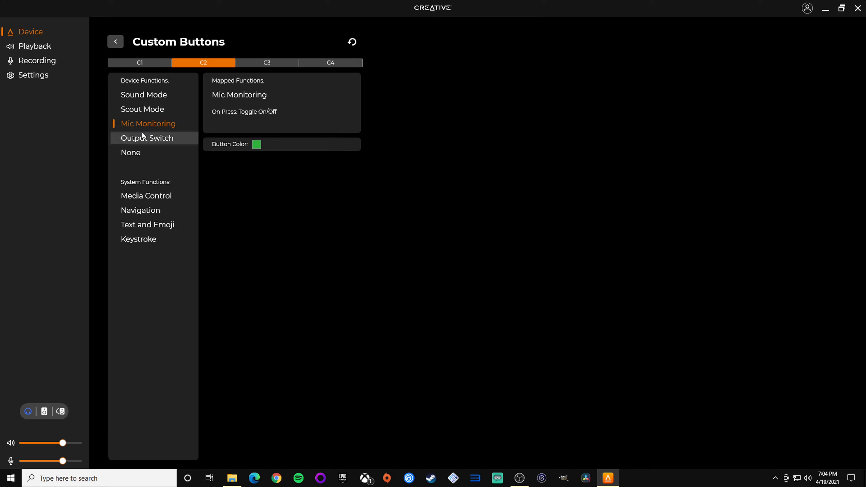
left_click(157, 99)
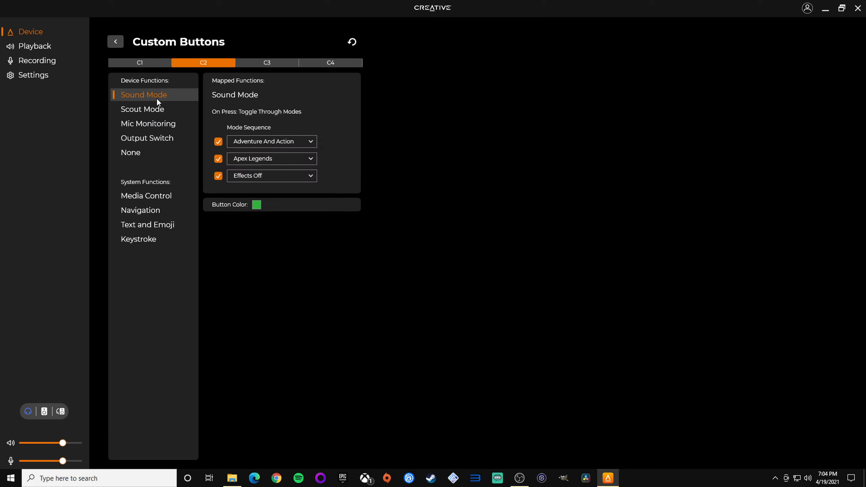
left_click(272, 144)
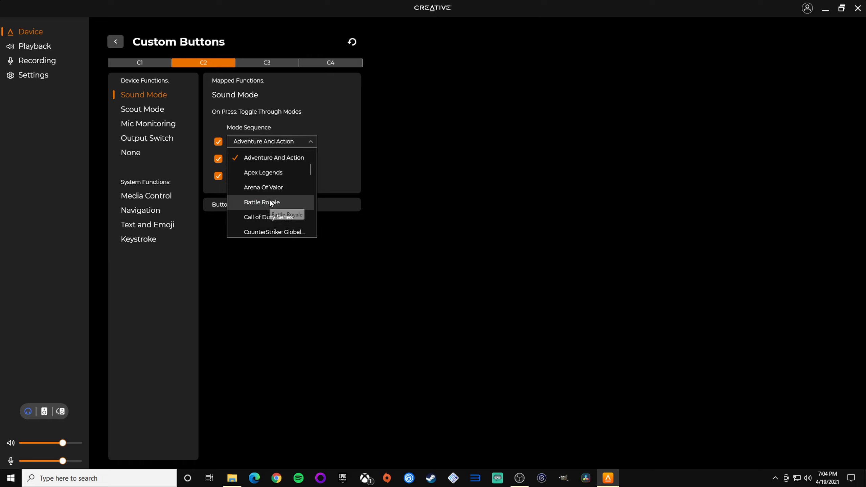
scroll(269, 202, "down", 1)
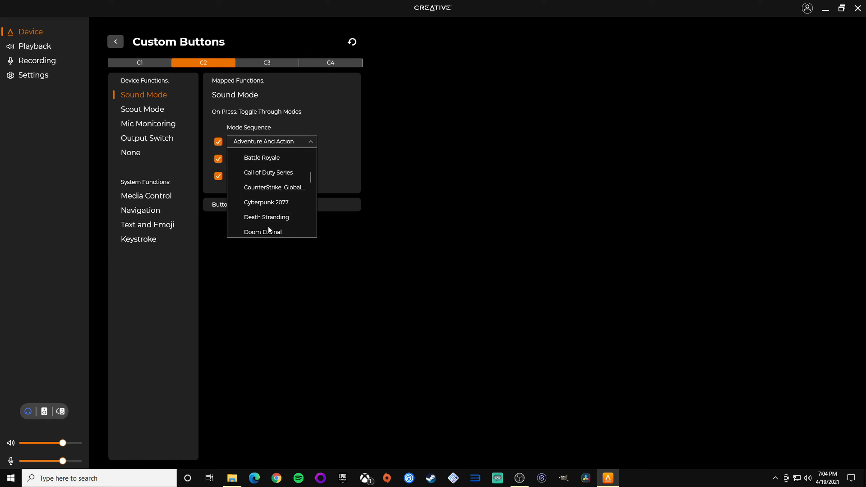
scroll(263, 186, "up", 3)
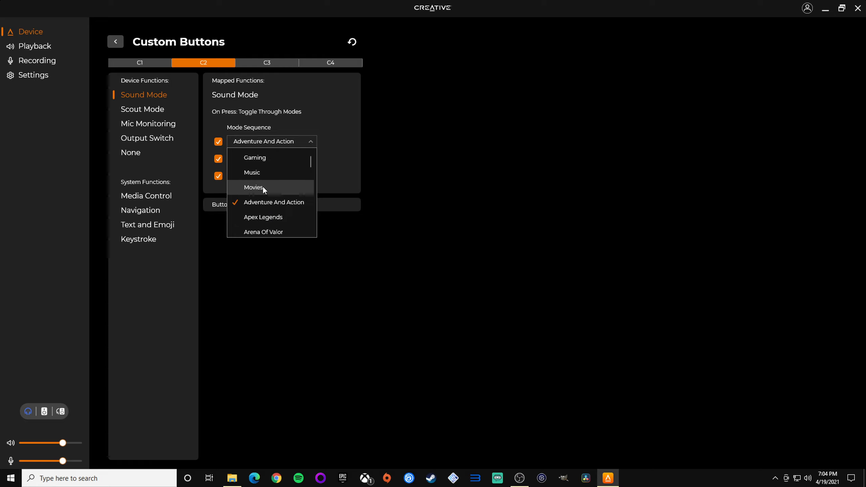
left_click(267, 174)
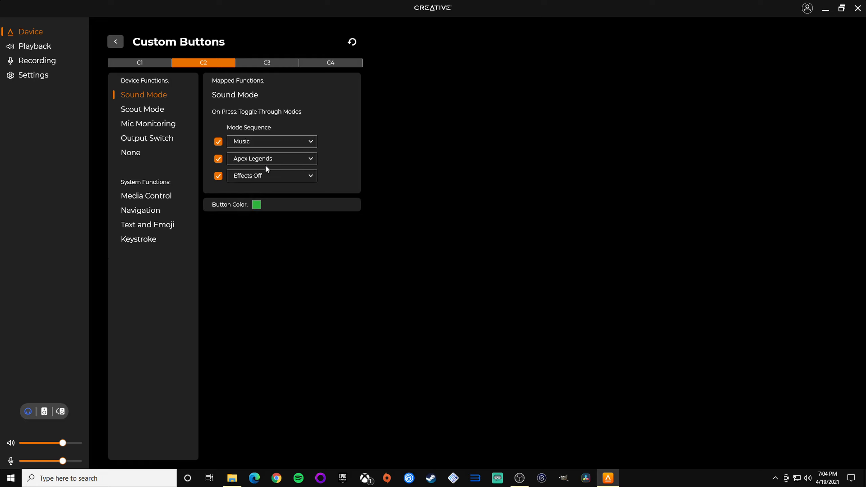
Step: Set the second mode in C2's sequence to Gaming and the third to RPG
left_click(270, 160)
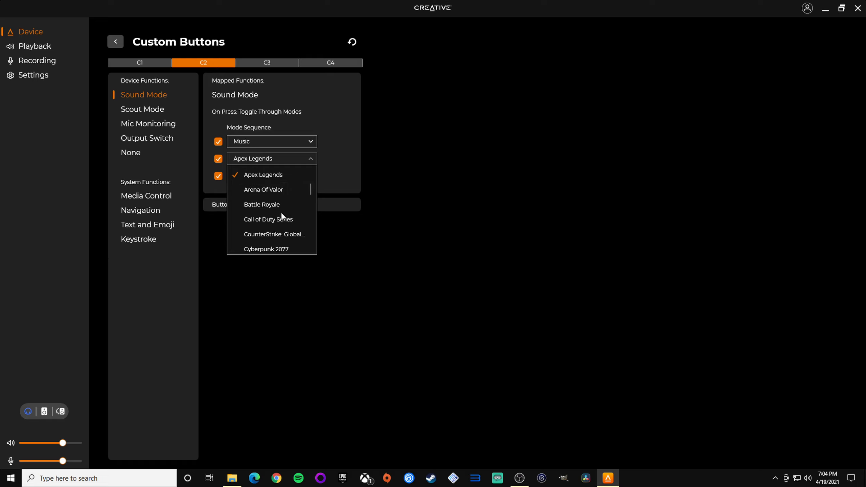
scroll(274, 211, "up", 3)
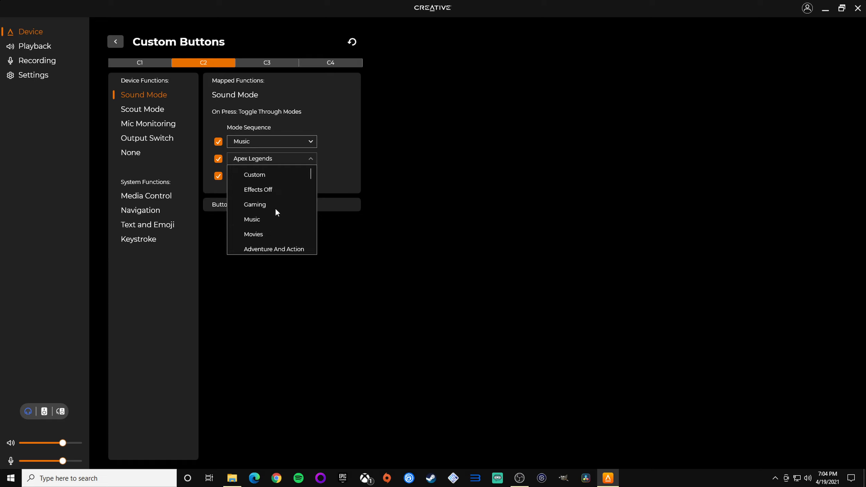
left_click(269, 200)
left_click(272, 176)
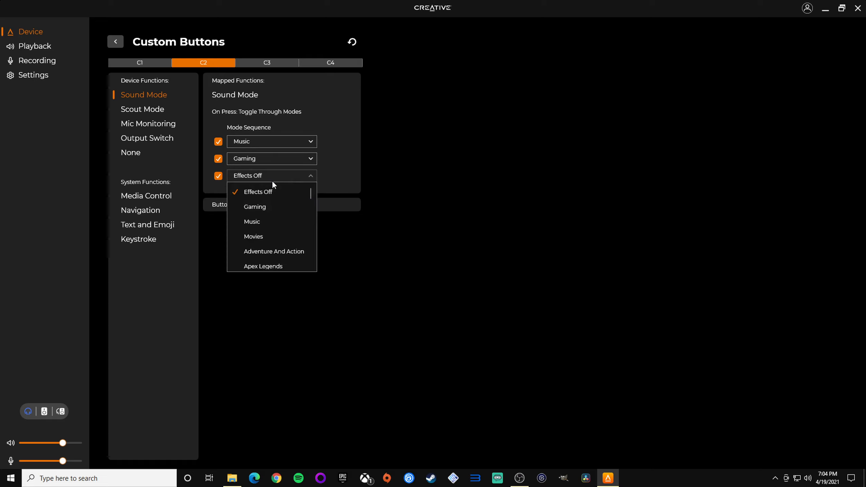
scroll(284, 234, "down", 10)
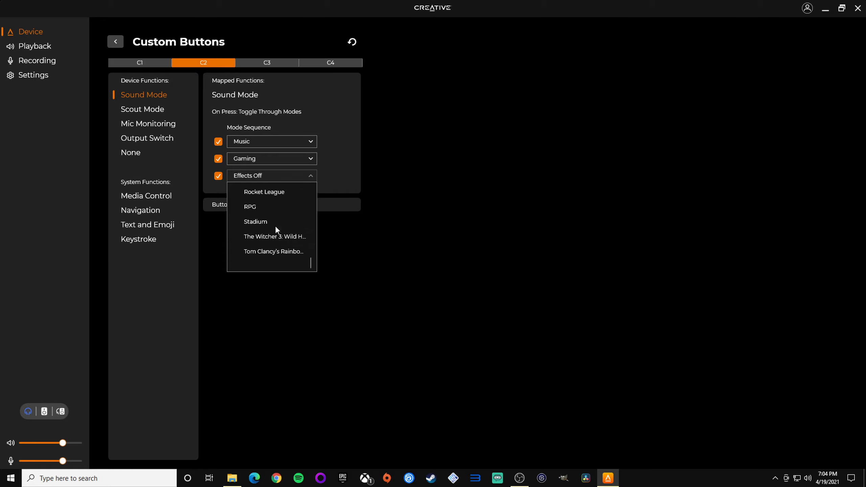
left_click(269, 211)
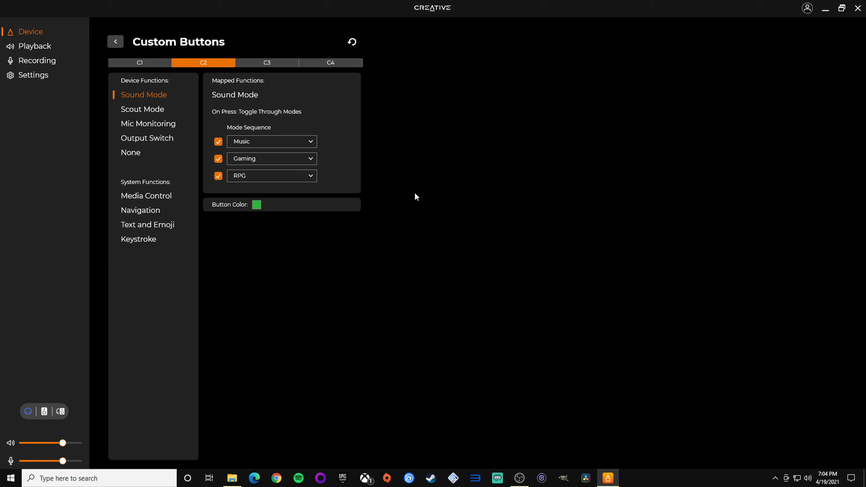
Step: Compare the functions mapped to custom buttons C1, C2 and C3, and return to the device overview
left_click(148, 64)
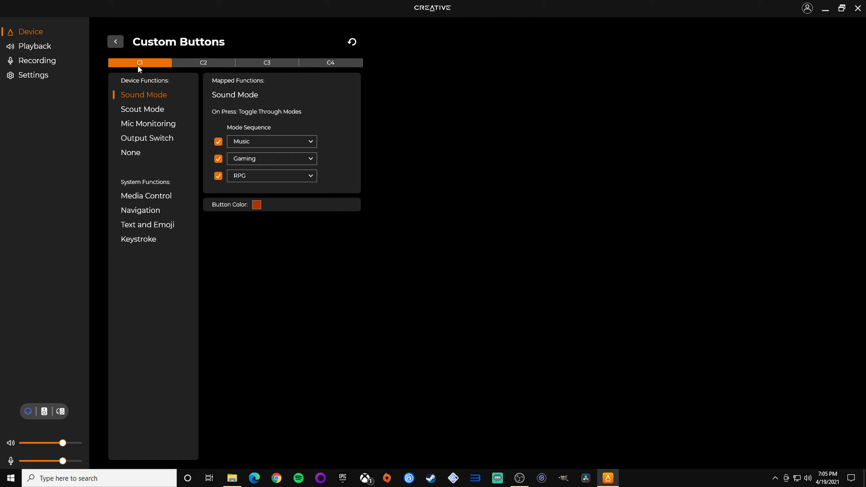
left_click(276, 64)
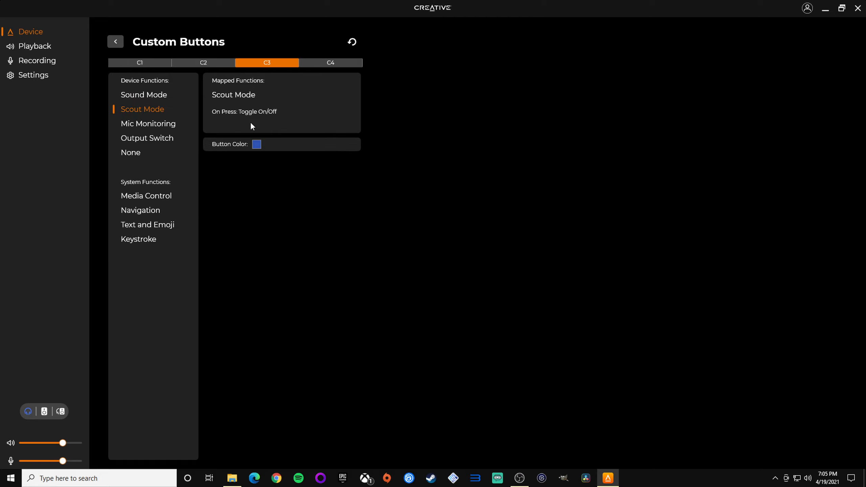
left_click(145, 61)
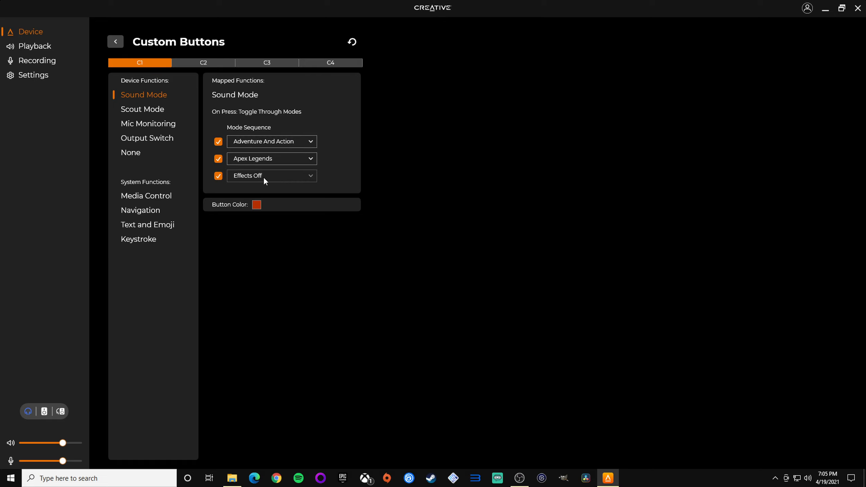
left_click(214, 60)
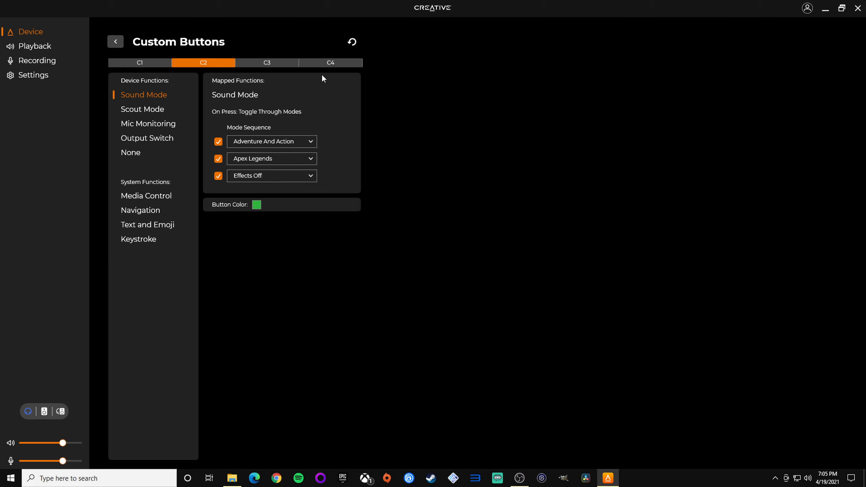
left_click(269, 62)
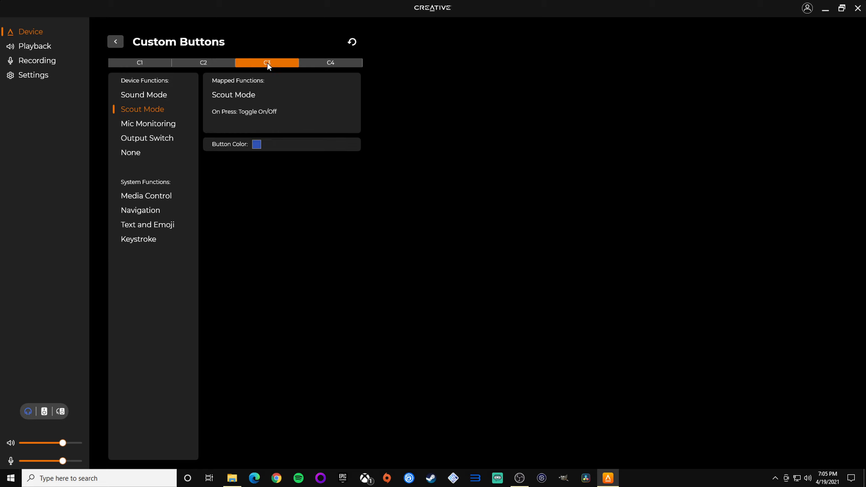
left_click(206, 64)
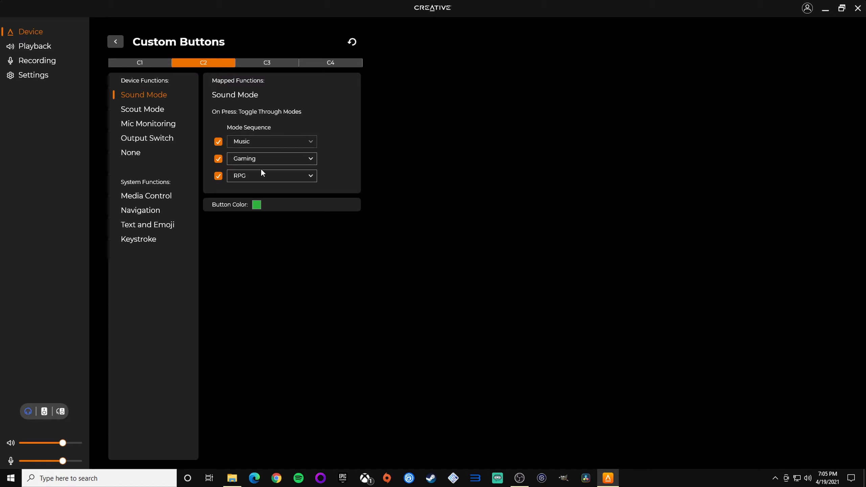
left_click(114, 43)
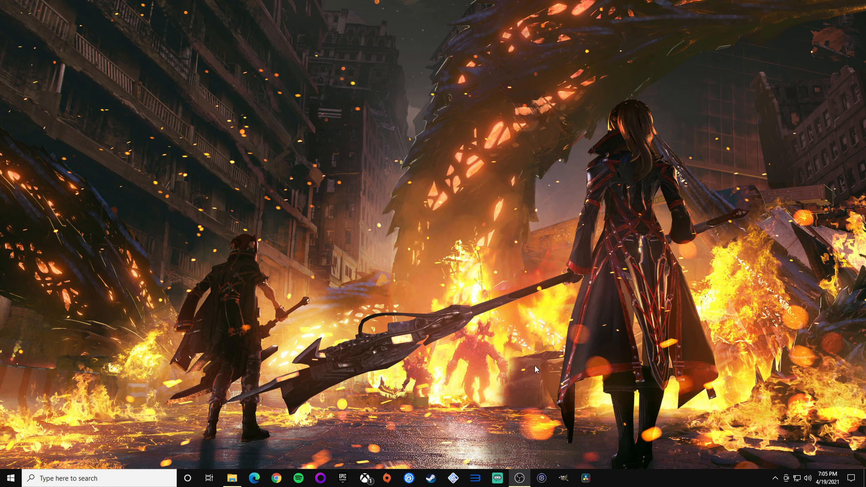
Step: Relaunch the Creative App from the desktop and maximize its window on the device overview
left_click(14, 484)
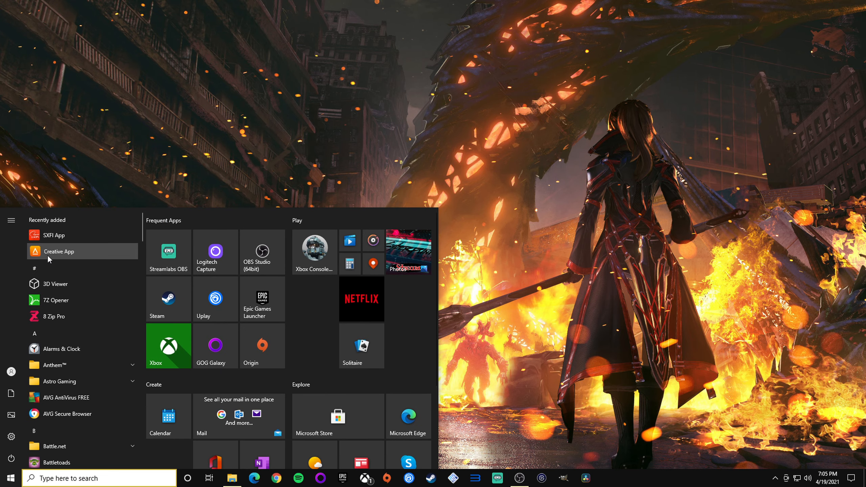
left_click(47, 254)
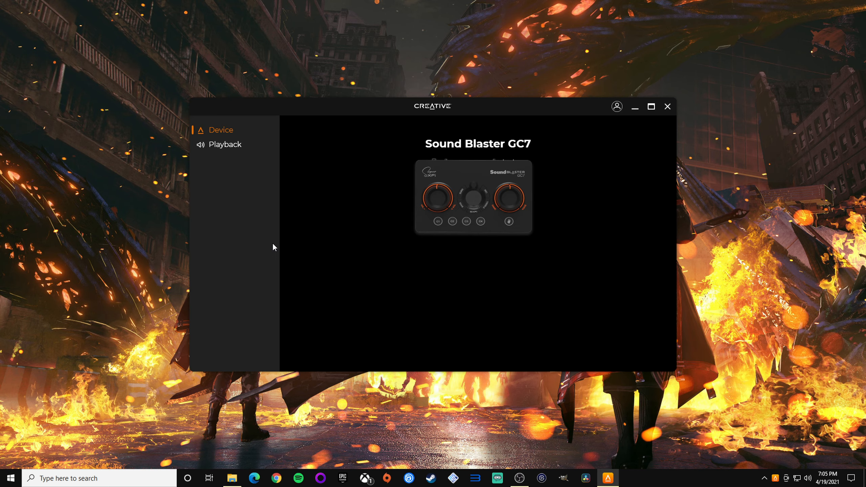
left_click(651, 106)
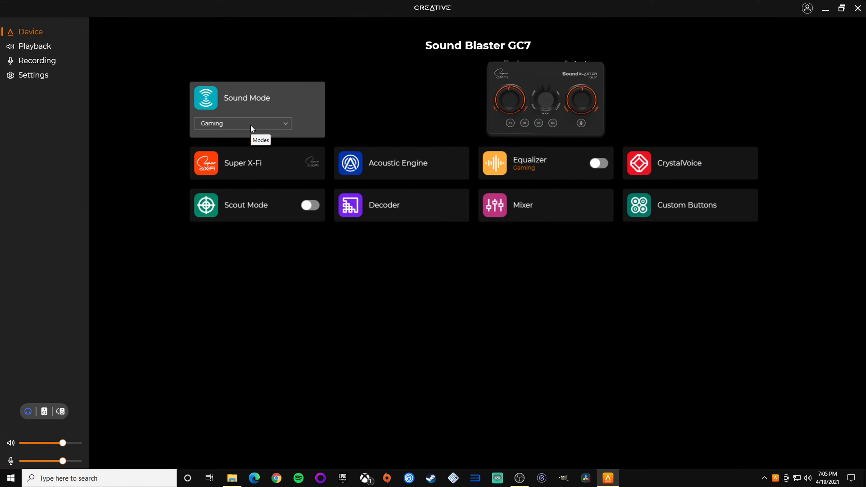
scroll(250, 125, "down", 1)
scroll(250, 124, "down", 1)
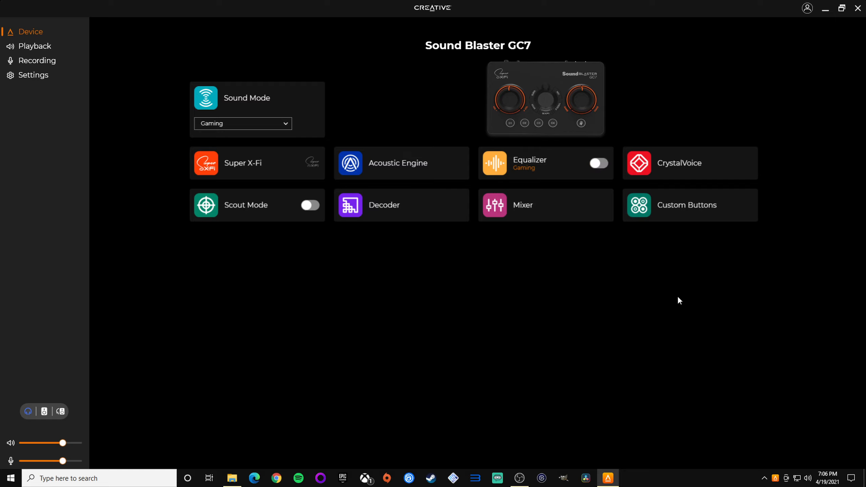
Step: Check the Custom Buttons page again, comparing the mode sequences of C1 and C2 with the function mapped to C3
left_click(675, 214)
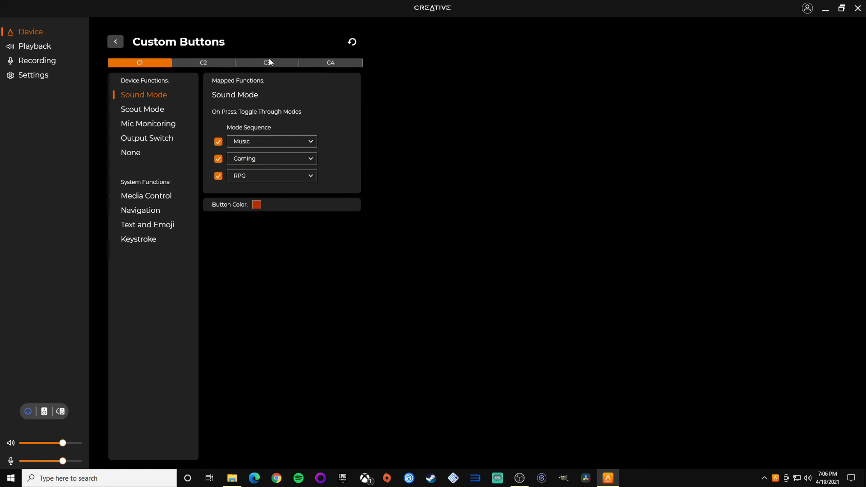
left_click(280, 60)
left_click(204, 63)
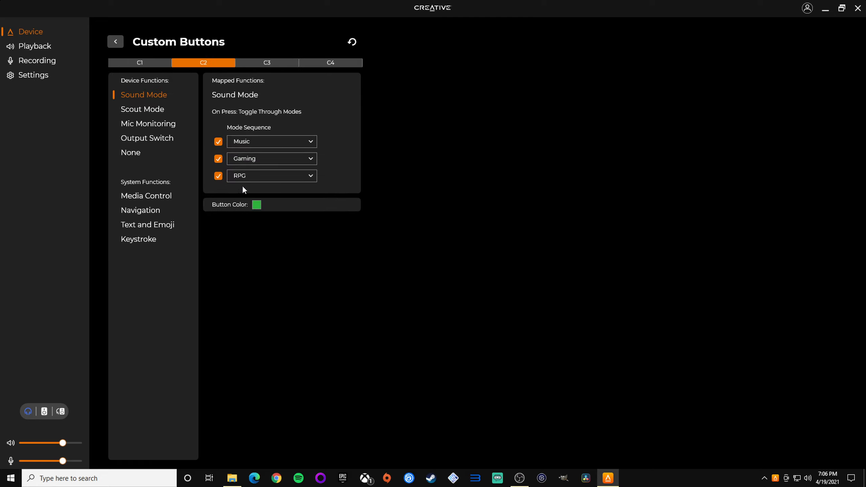
left_click(150, 62)
left_click(207, 65)
left_click(268, 65)
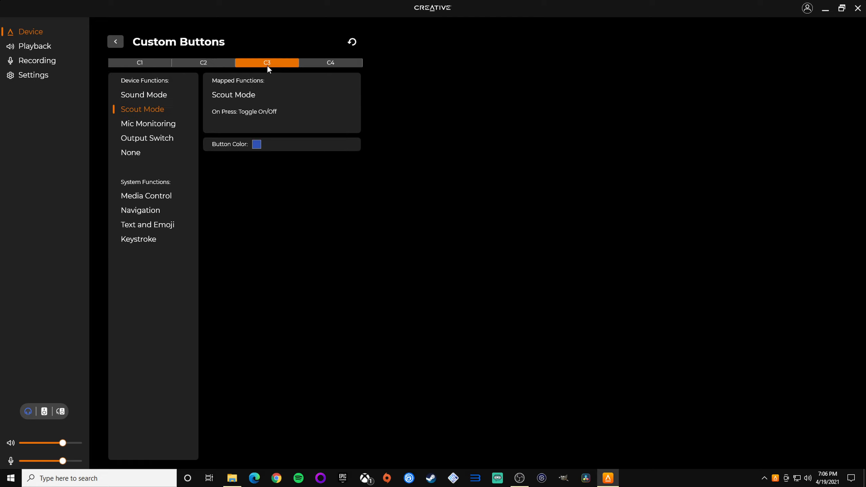
left_click(155, 62)
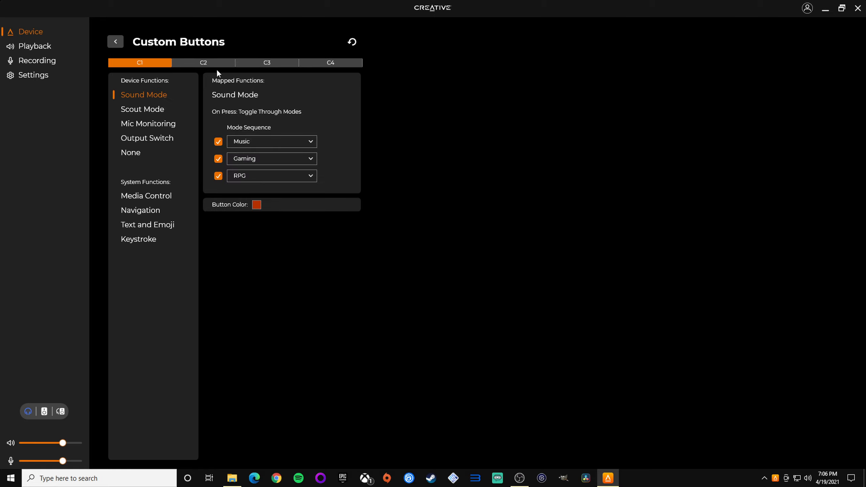
left_click(279, 64)
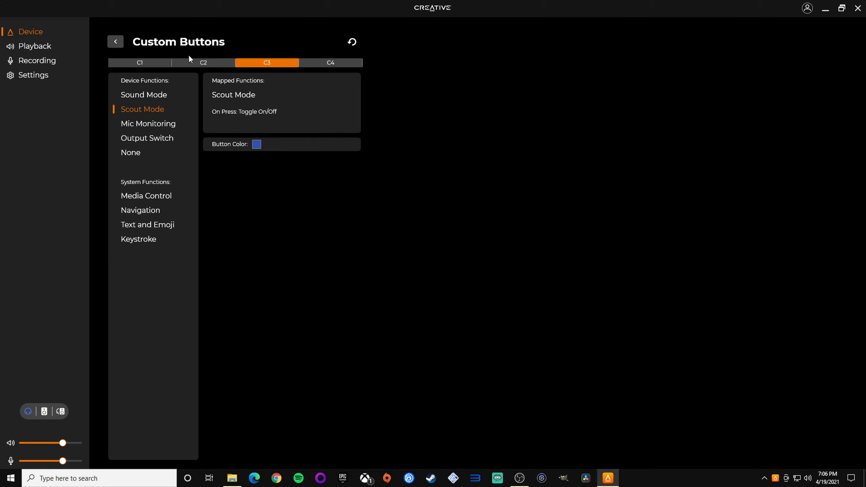
left_click(146, 63)
left_click(276, 62)
left_click(212, 63)
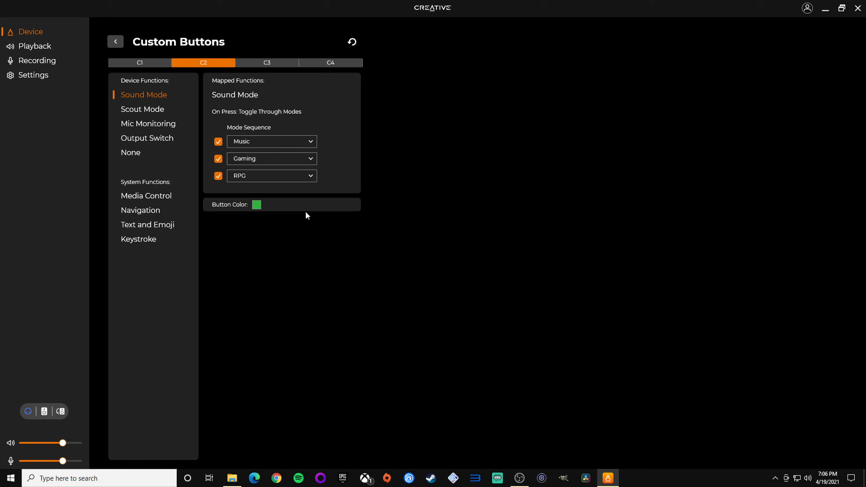
Step: Set the first mode in C1's sequence to Adventure And Action and the second to Apex Legends
left_click(142, 65)
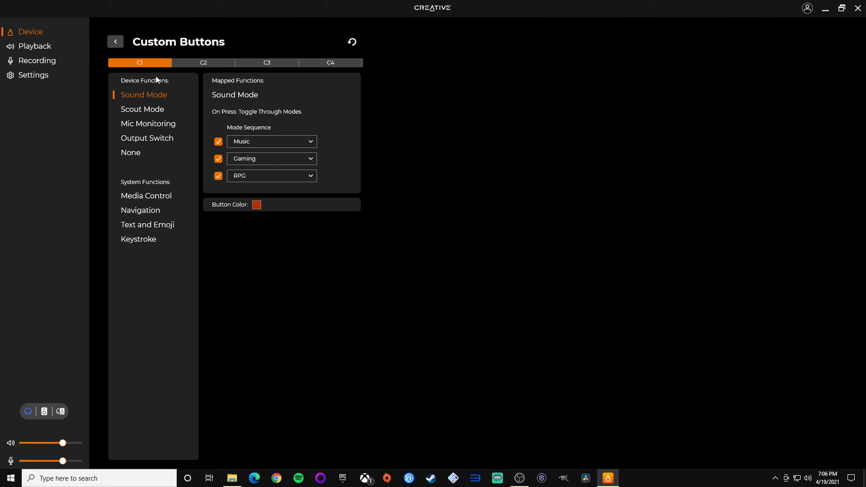
left_click(264, 141)
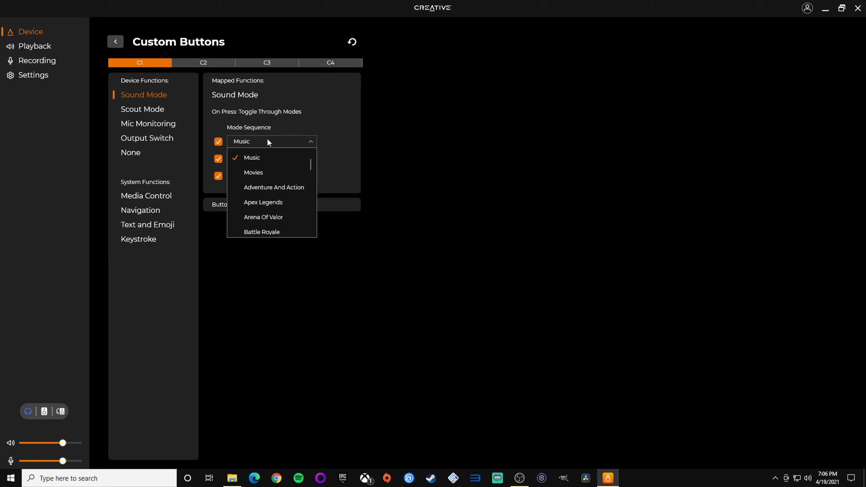
left_click(277, 189)
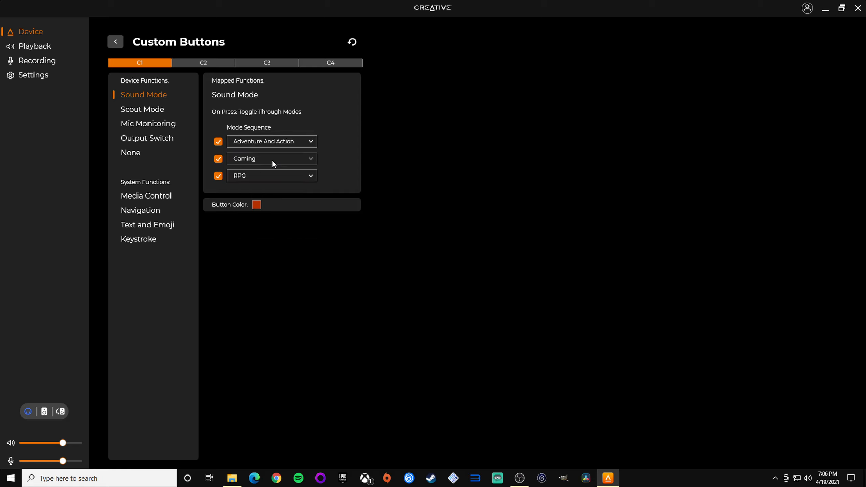
left_click(272, 164)
scroll(273, 190, "up", 1)
scroll(273, 190, "down", 1)
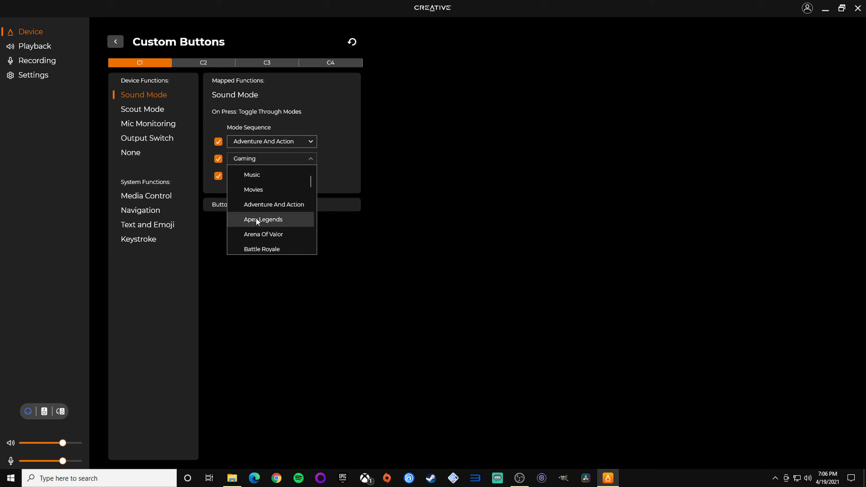
left_click(257, 217)
Step: Set the third mode in C1's sequence to Effects Off
left_click(272, 177)
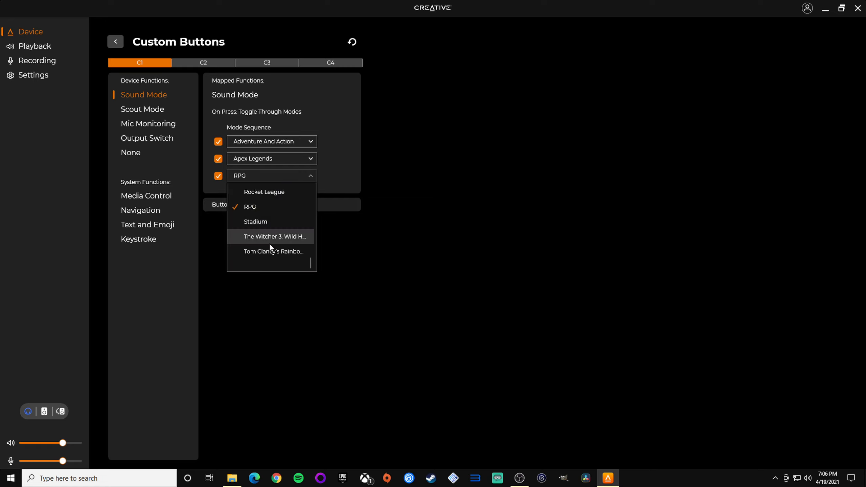
scroll(270, 239, "up", 3)
scroll(262, 214, "up", 3)
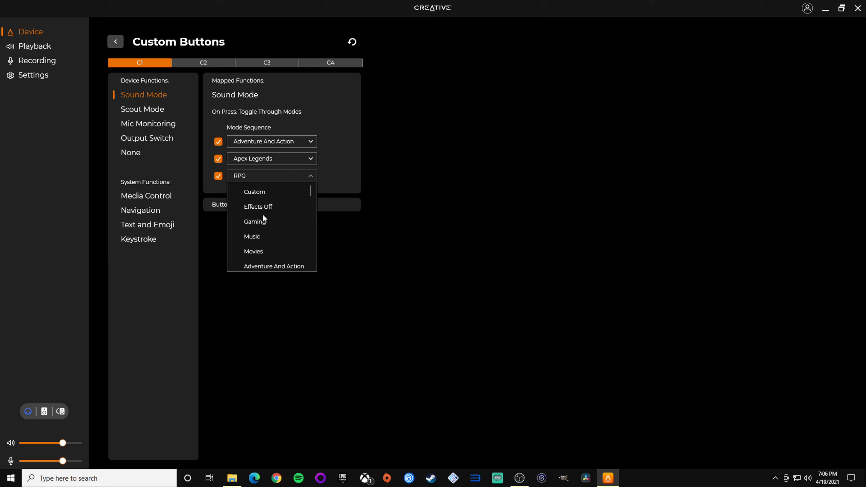
left_click(266, 207)
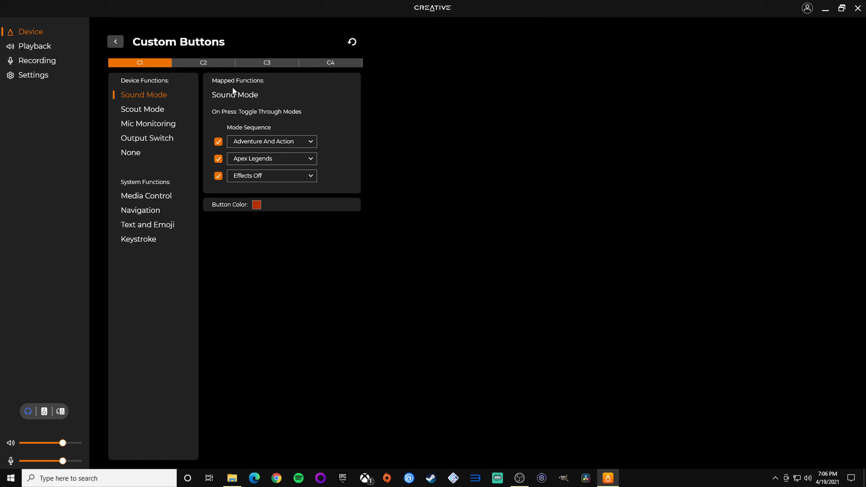
Step: Map custom button C2 to the Mic Monitoring function
left_click(207, 65)
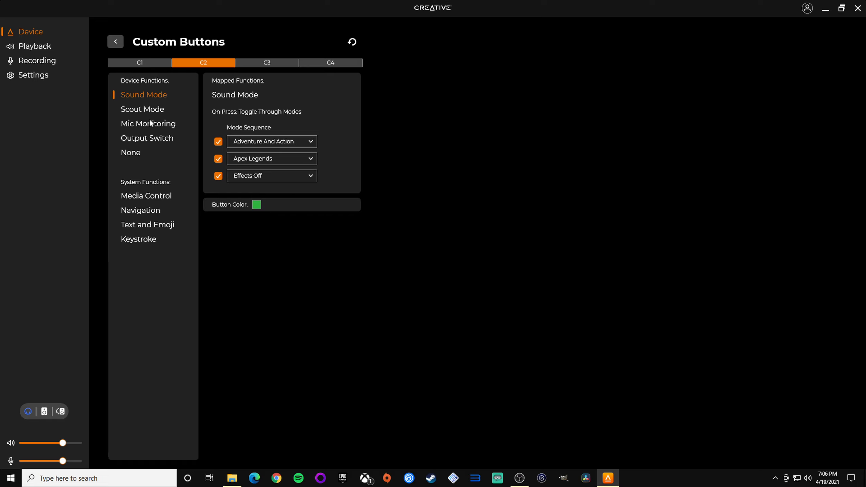
left_click(166, 126)
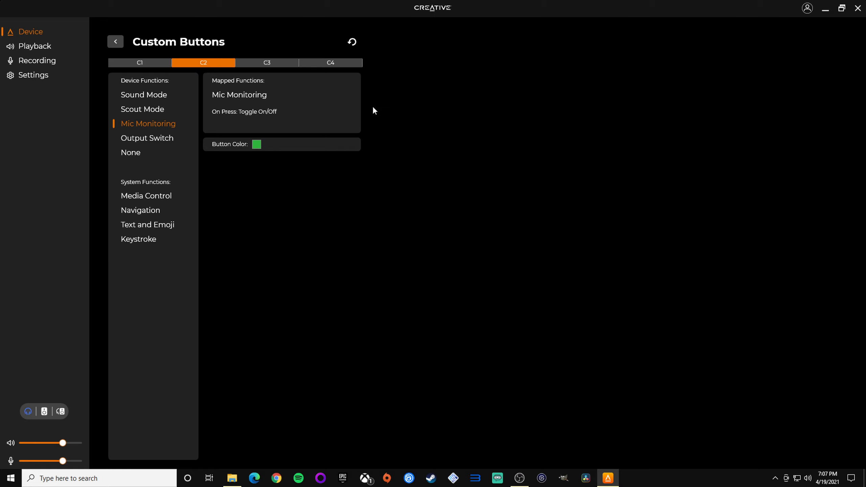
Step: Change the button color of C3 to green (hex 43B337)
left_click(266, 63)
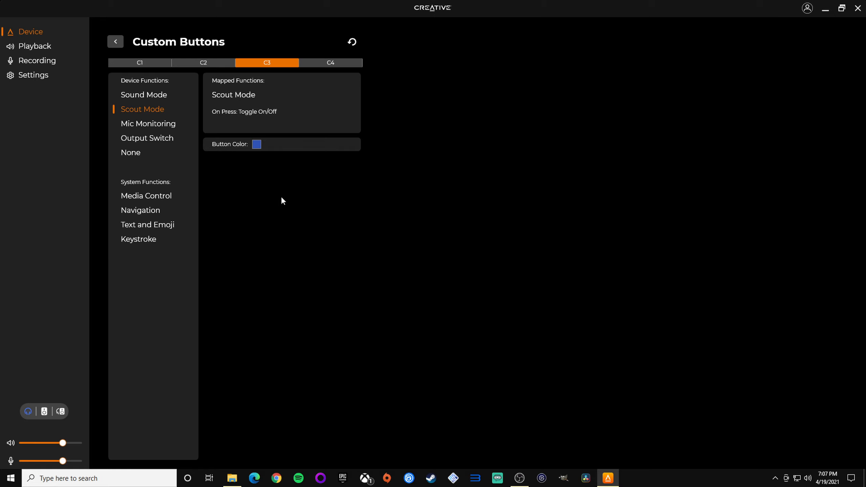
left_click(257, 144)
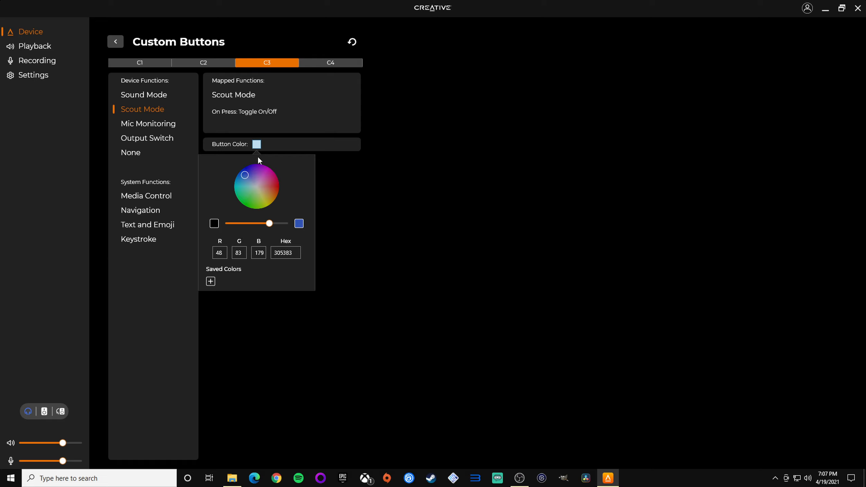
left_click(250, 201)
left_click(457, 249)
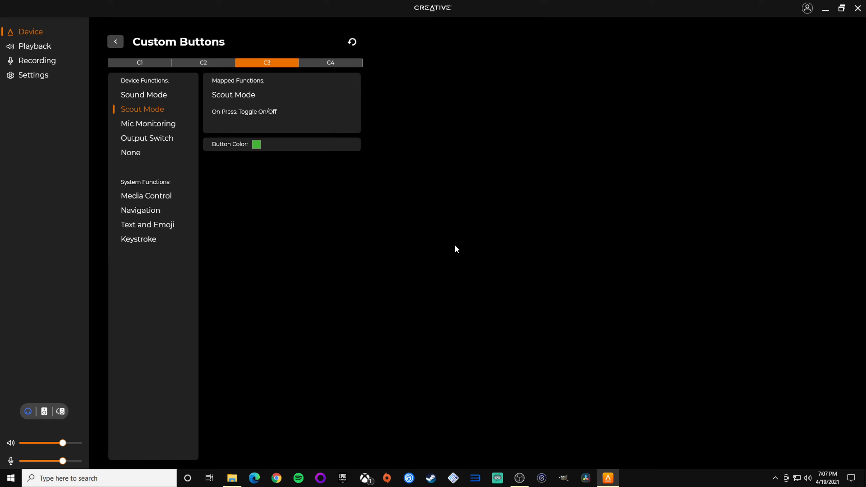
Step: Set the button color of C3 to a deep blue
left_click(257, 144)
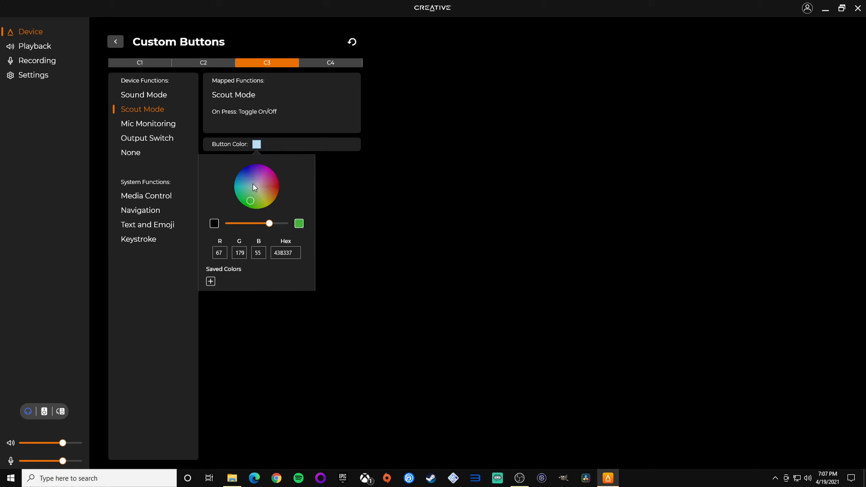
left_click(251, 174)
left_click(382, 213)
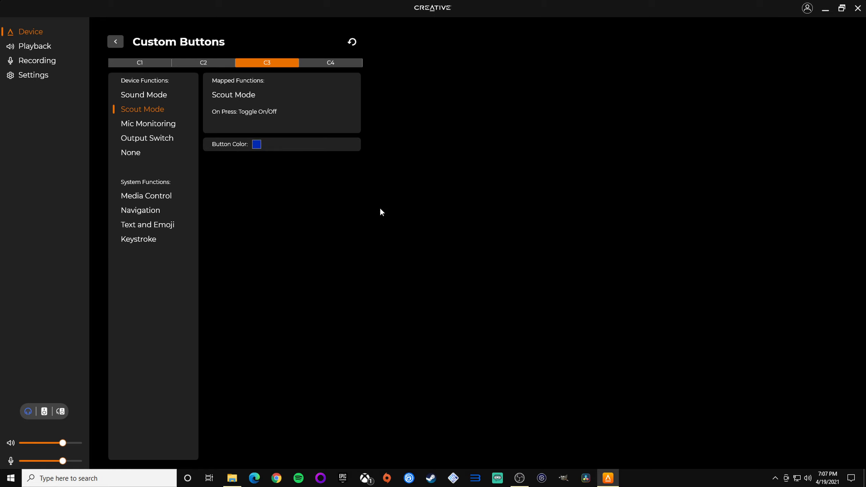
Step: Check the function mapped to C4, and set the third mode in C1's sequence to Effects Off
left_click(334, 63)
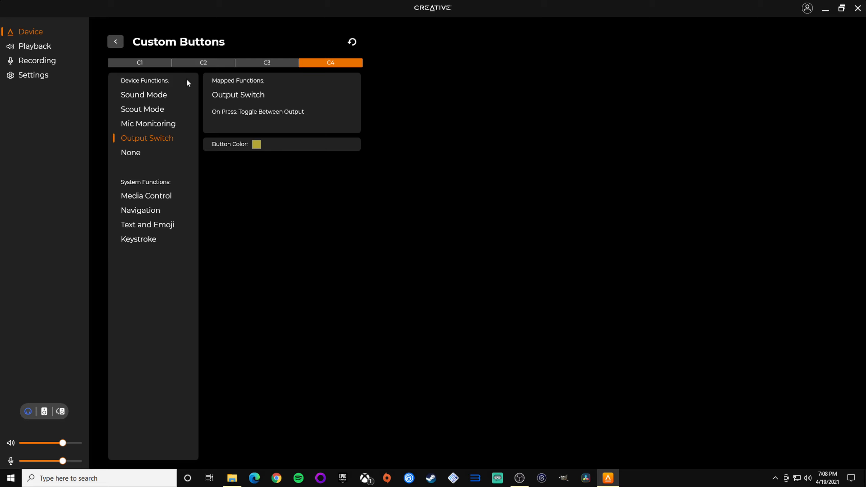
left_click(158, 62)
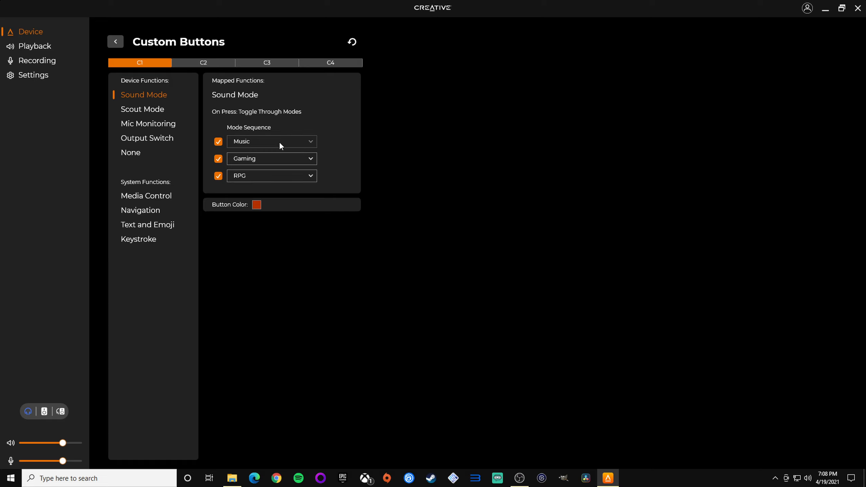
left_click(268, 175)
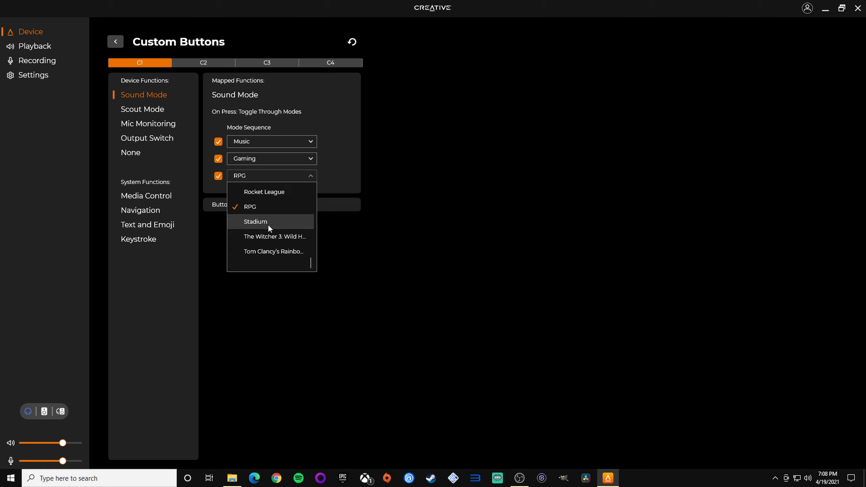
scroll(283, 251, "up", 1)
scroll(279, 253, "up", 7)
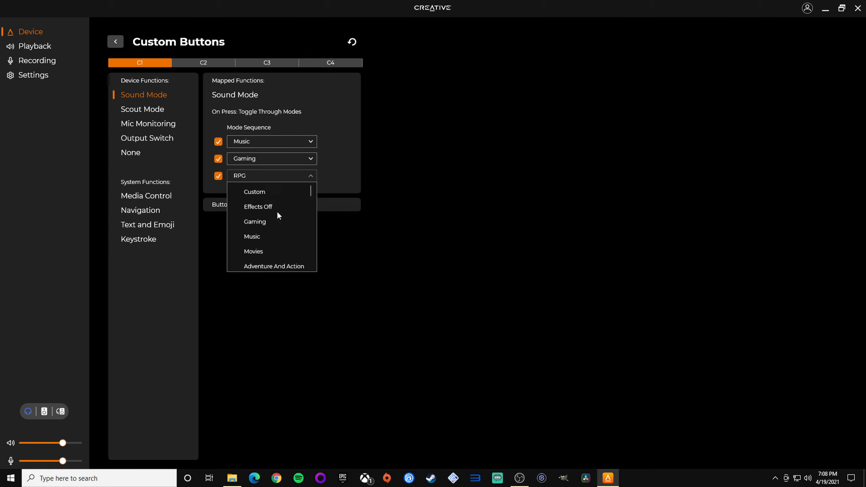
left_click(276, 209)
Step: Set the second mode in C1's sequence to Apex Legends
left_click(273, 160)
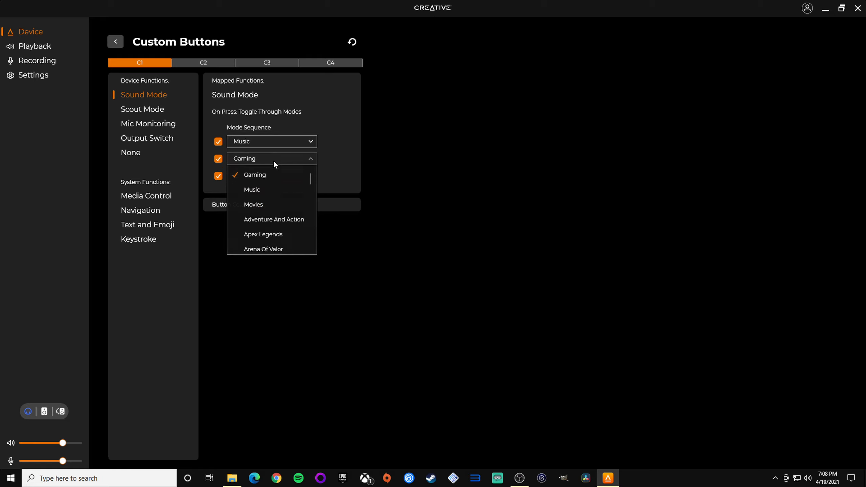
scroll(274, 180, "up", 1)
scroll(269, 194, "down", 3)
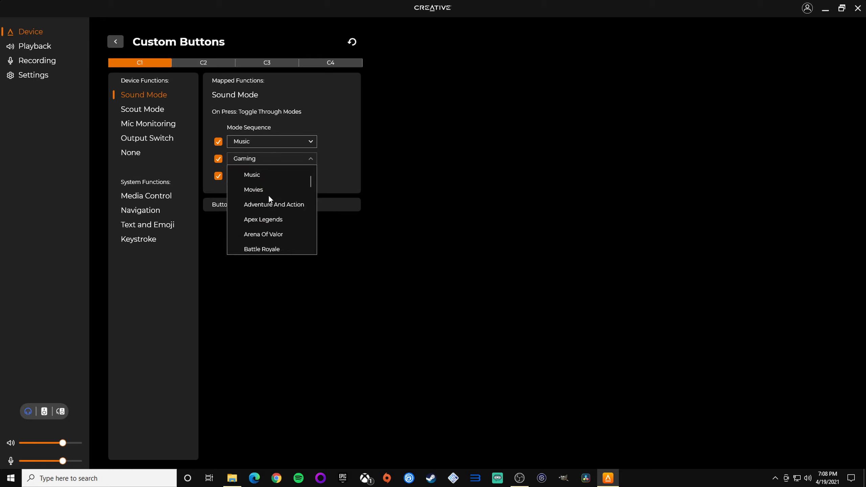
left_click(273, 175)
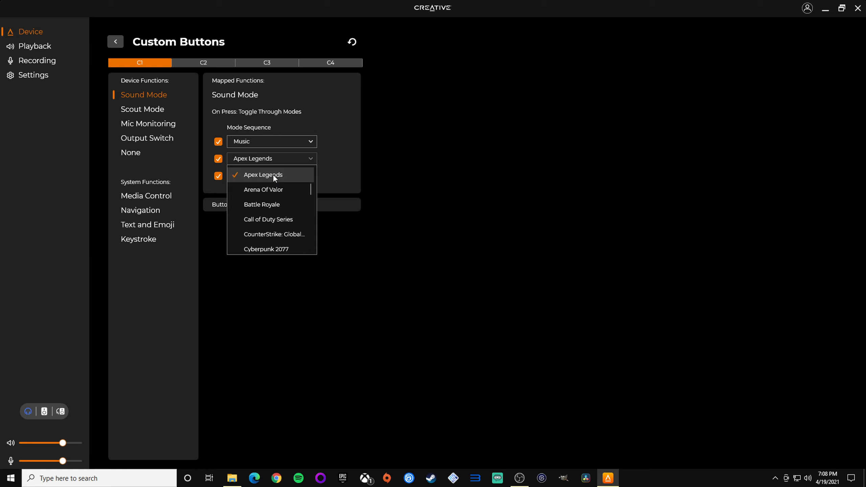
Step: Browse the sound modes available for C1's first slot and set it to Adventure And Action
left_click(272, 140)
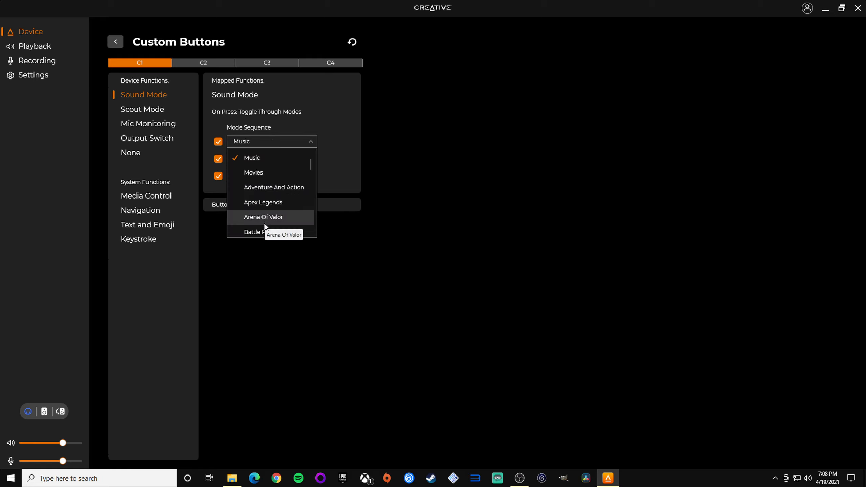
scroll(266, 218, "down", 1)
scroll(292, 201, "up", 4)
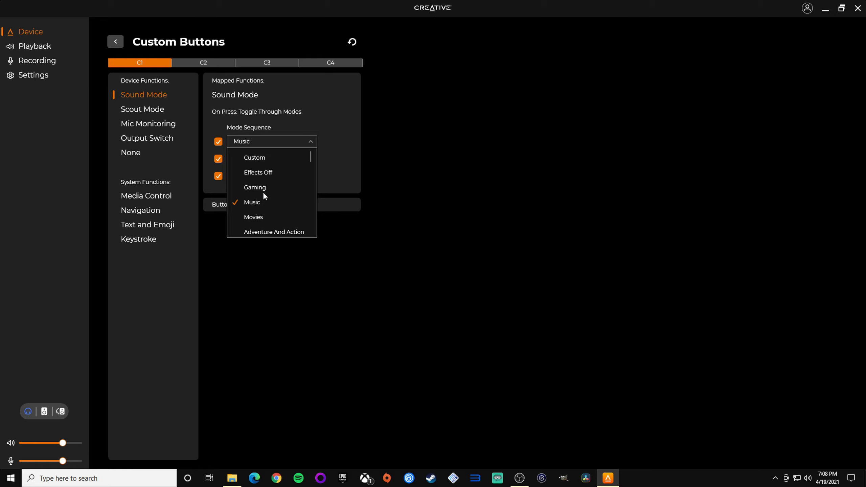
scroll(280, 200, "down", 5)
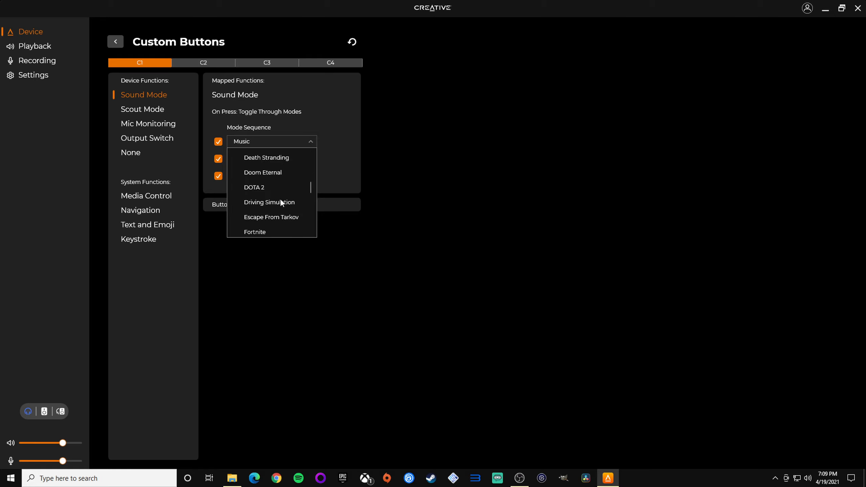
scroll(281, 199, "up", 8)
left_click(277, 189)
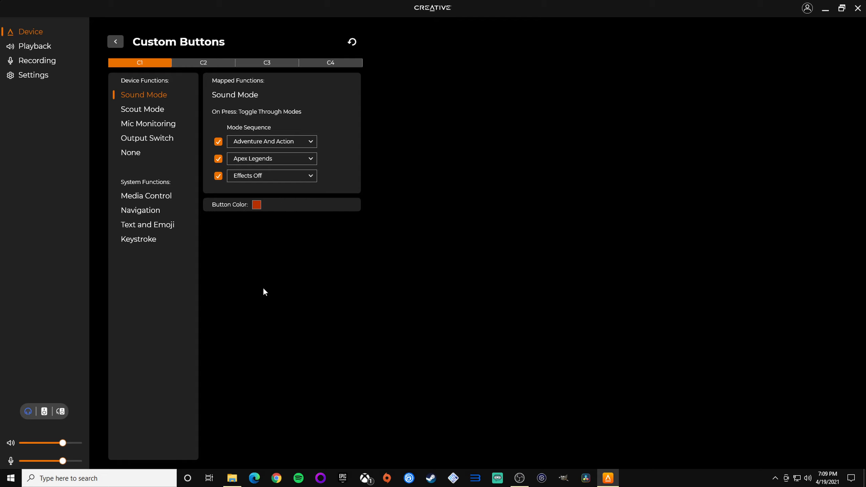
Step: Return to the device overview and reopen Custom Buttons to check the functions mapped to C1 and C2
left_click(116, 41)
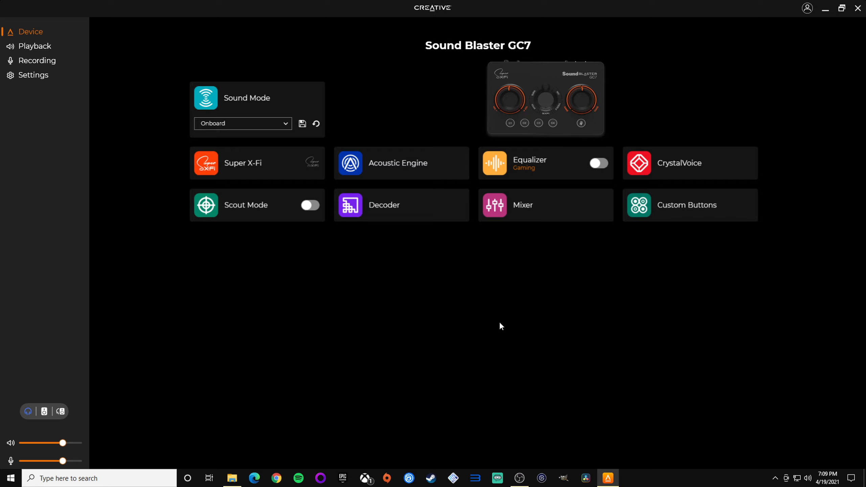
left_click(709, 206)
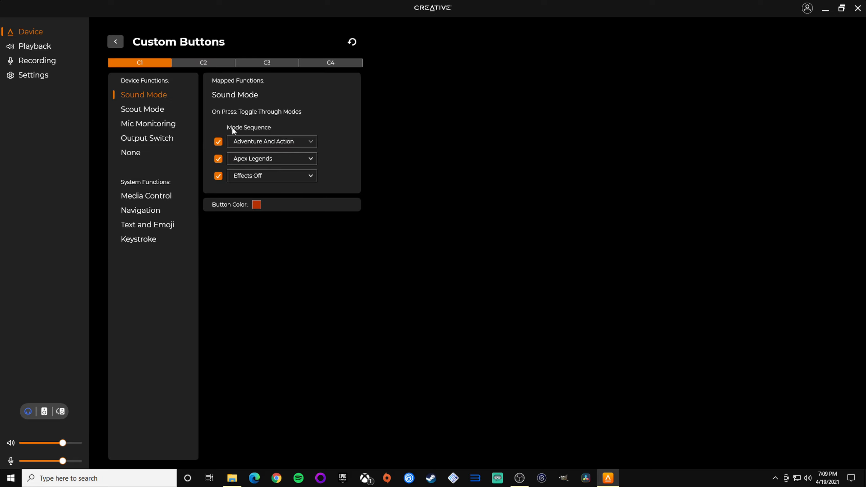
left_click(214, 59)
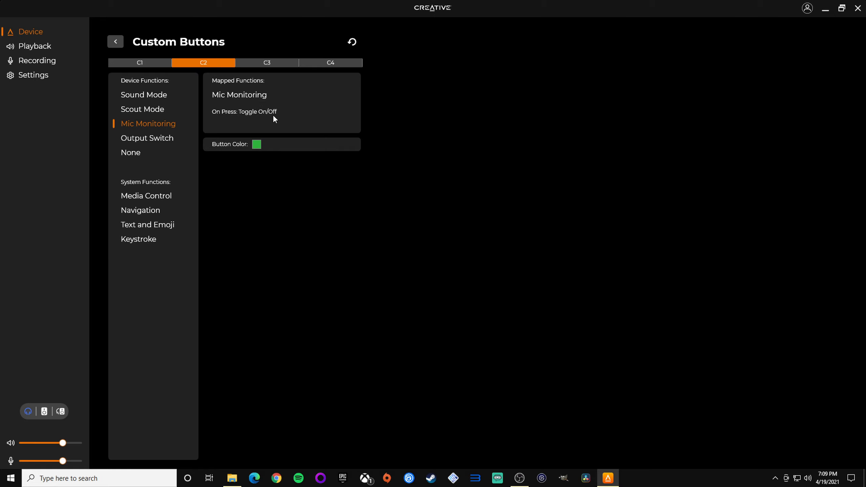
Step: Map C4 to Media Control and review the playback actions it can toggle
left_click(345, 61)
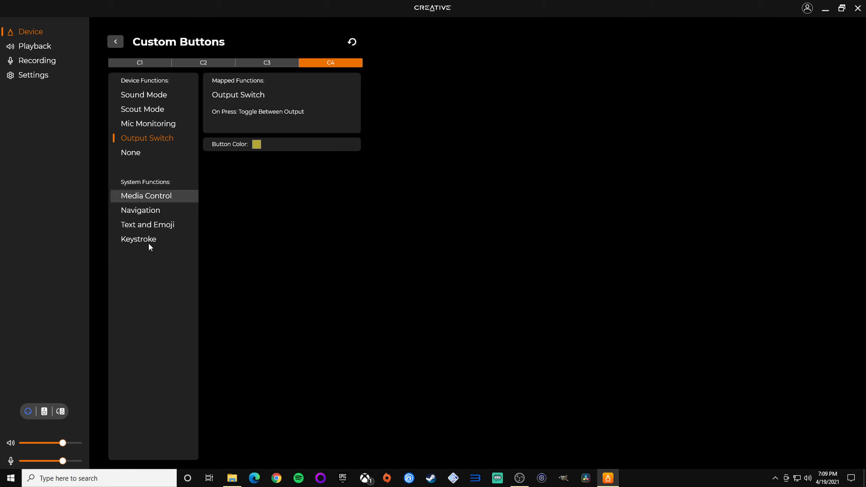
left_click(142, 197)
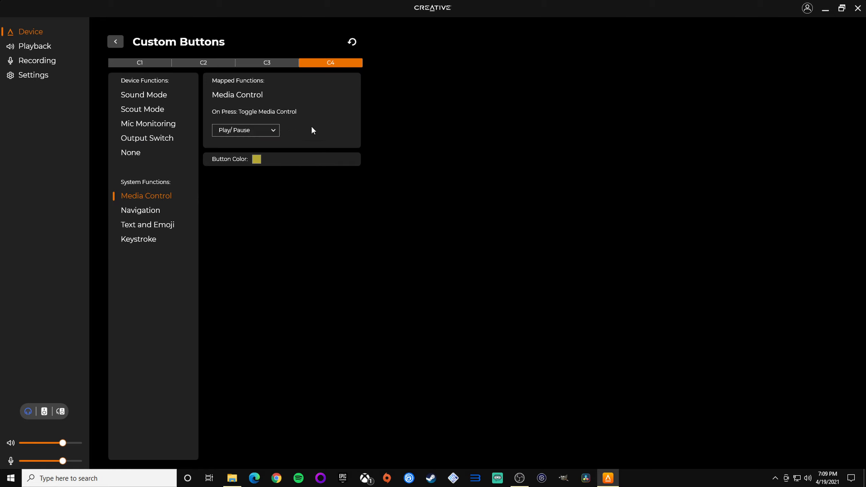
left_click(266, 133)
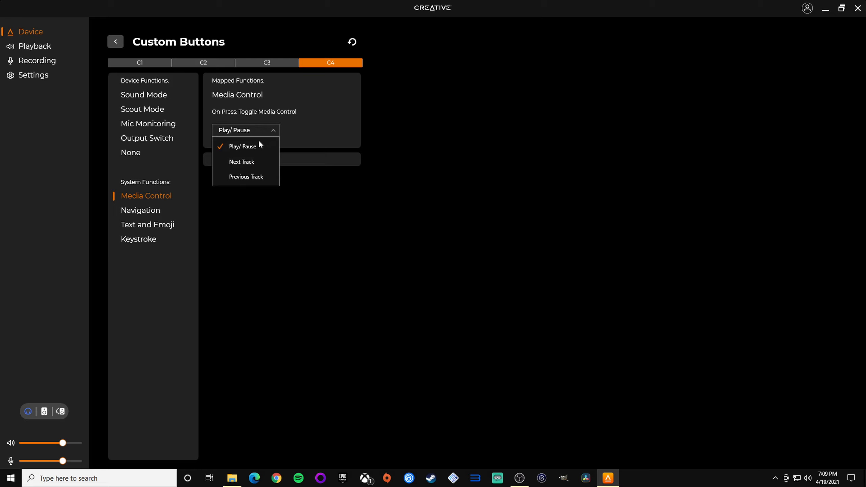
left_click(247, 232)
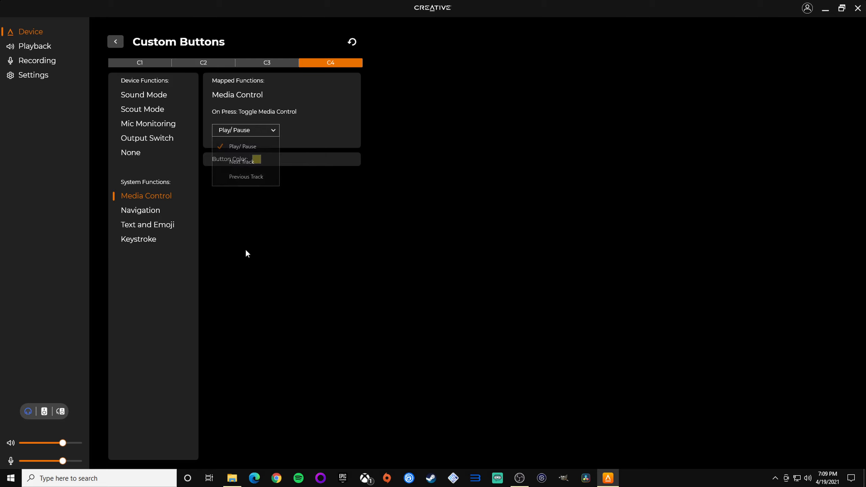
Step: Switch C4's mapping through Navigation and Text and Emoji to Keystroke, comparing the settings each function offers
left_click(136, 210)
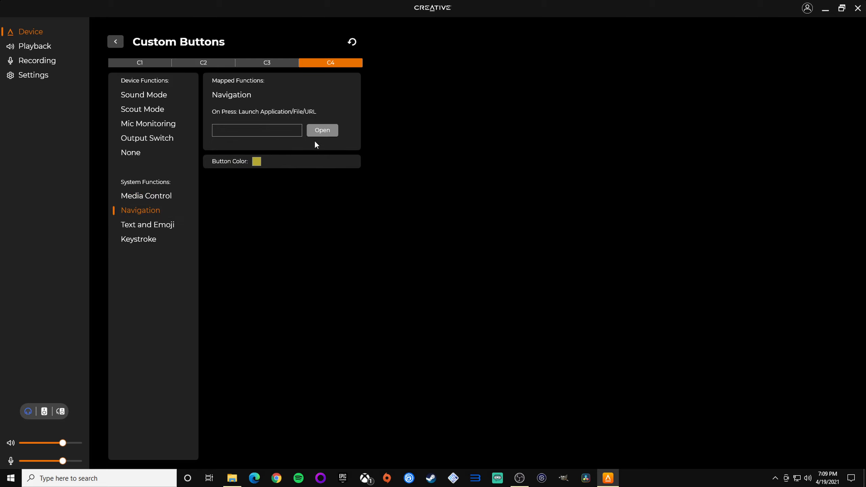
left_click(286, 132)
left_click(154, 225)
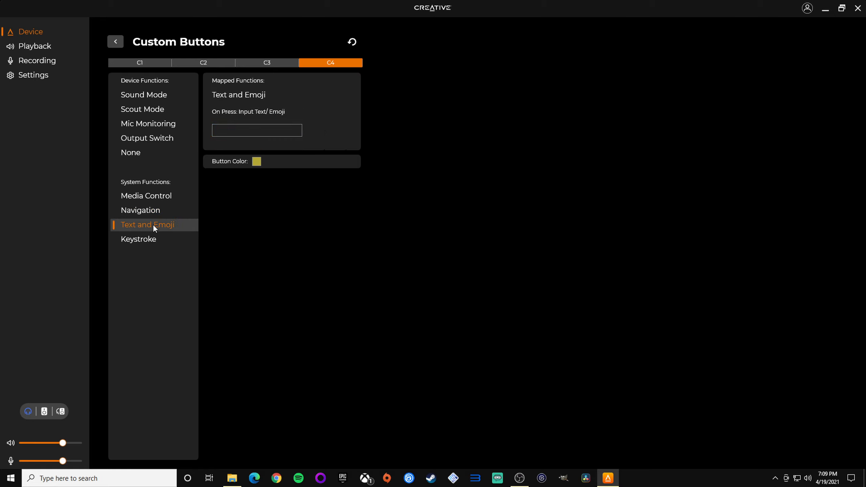
left_click(127, 238)
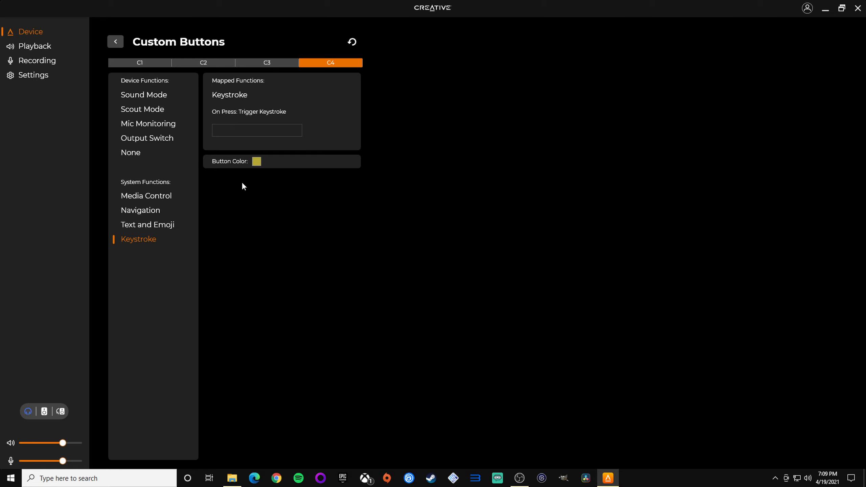
Step: Map C4 to Output Switch and return to the device overview
left_click(147, 140)
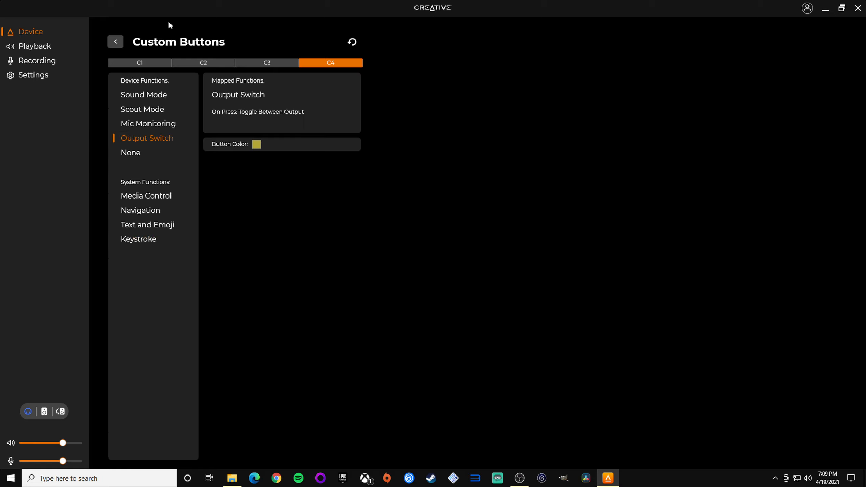
left_click(120, 43)
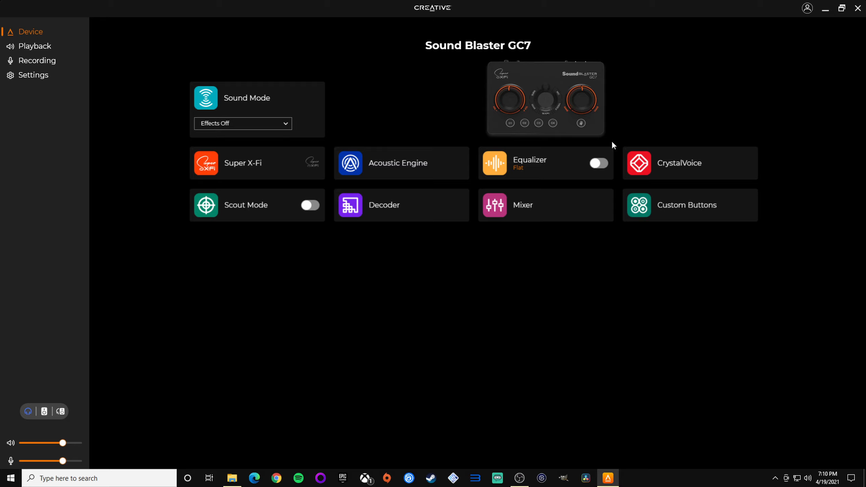
Step: Review the Recording, Settings and Playback pages, and return to the device overview
left_click(37, 62)
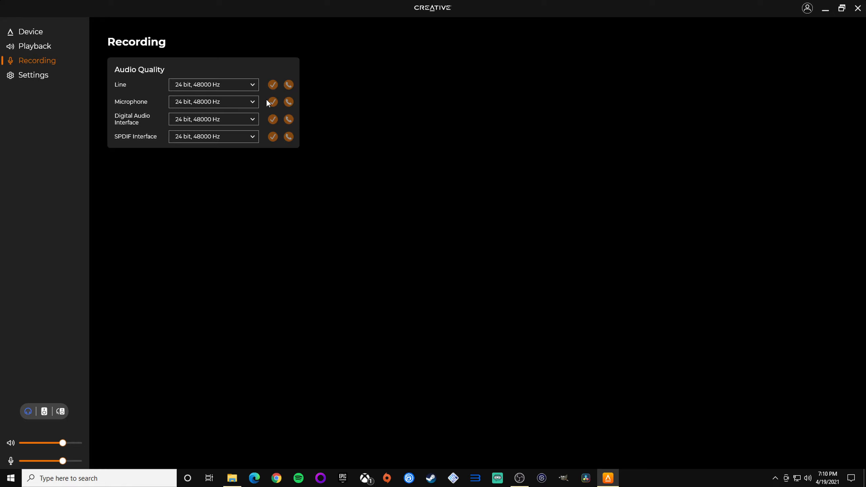
left_click(33, 75)
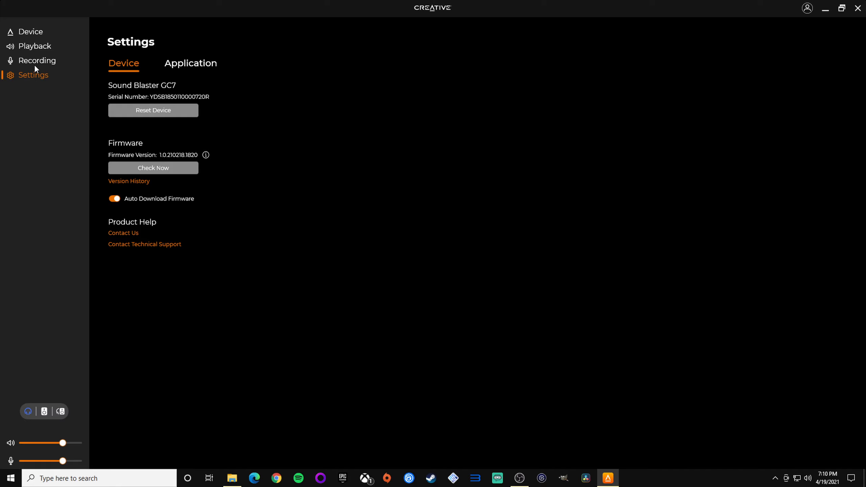
left_click(27, 61)
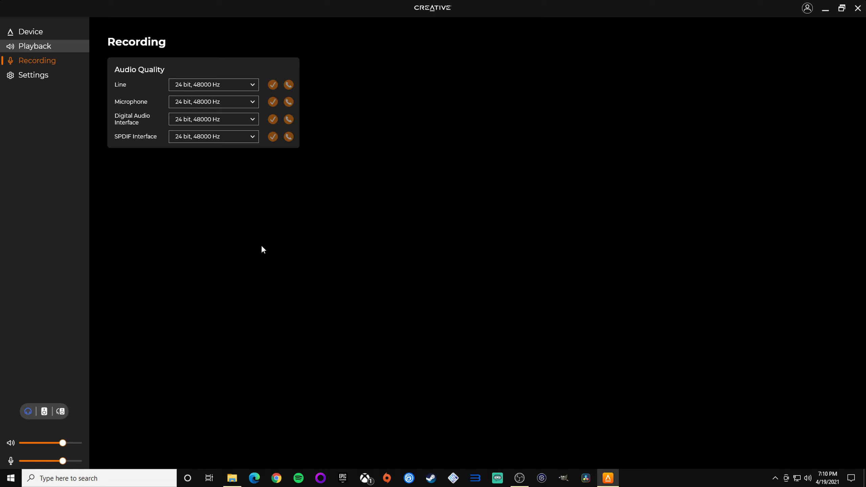
left_click(71, 47)
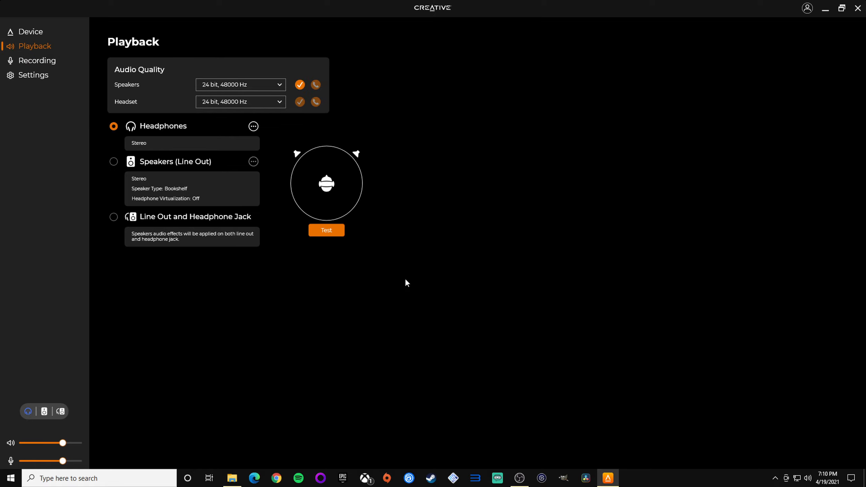
left_click(30, 32)
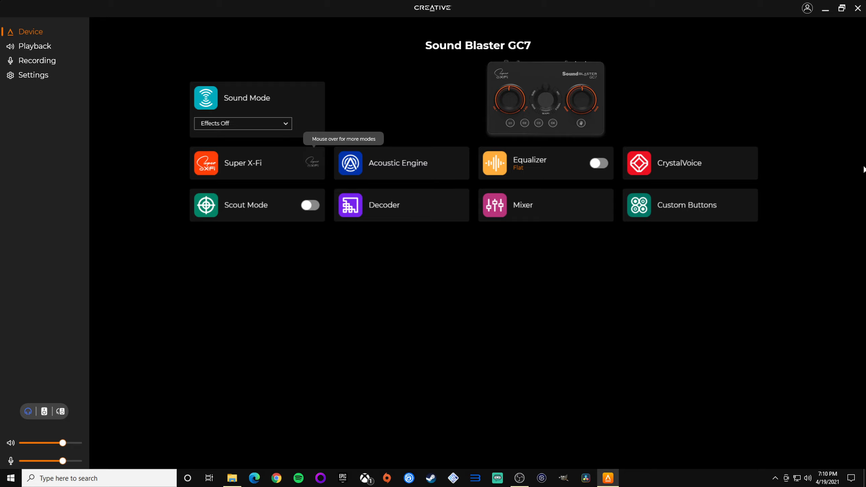
Step: Reopen Custom Buttons to check the function mapped to C1, and return to the device overview
left_click(738, 219)
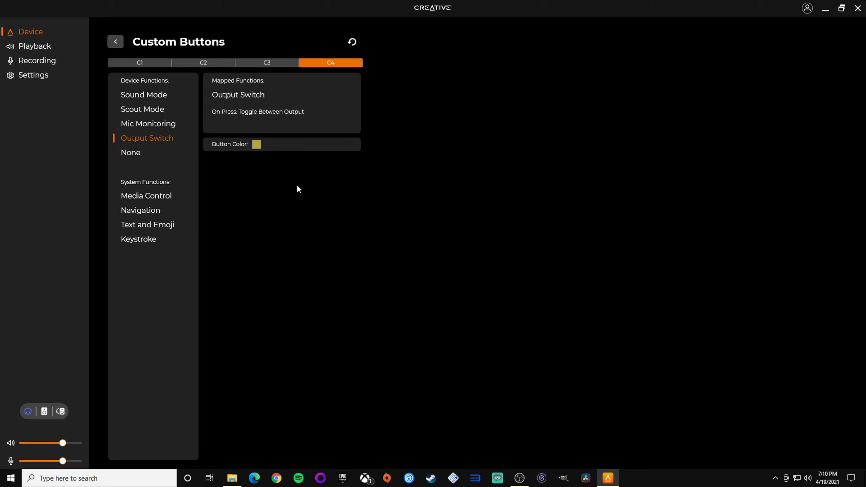
left_click(141, 61)
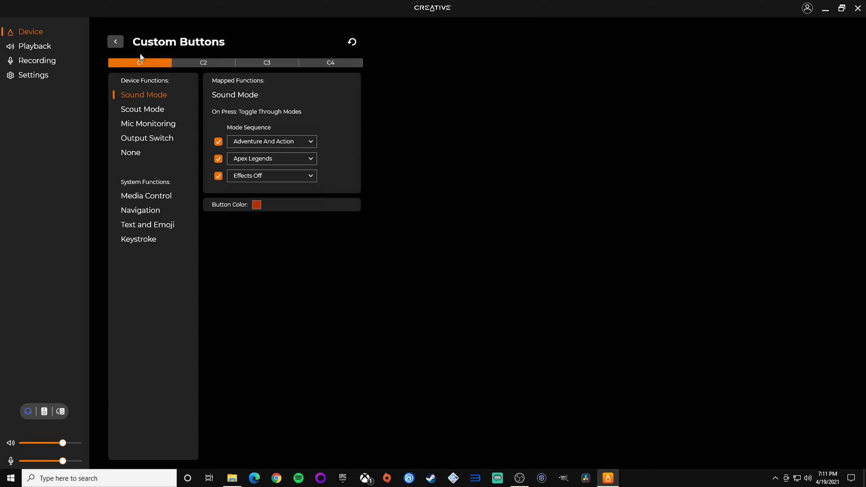
left_click(116, 41)
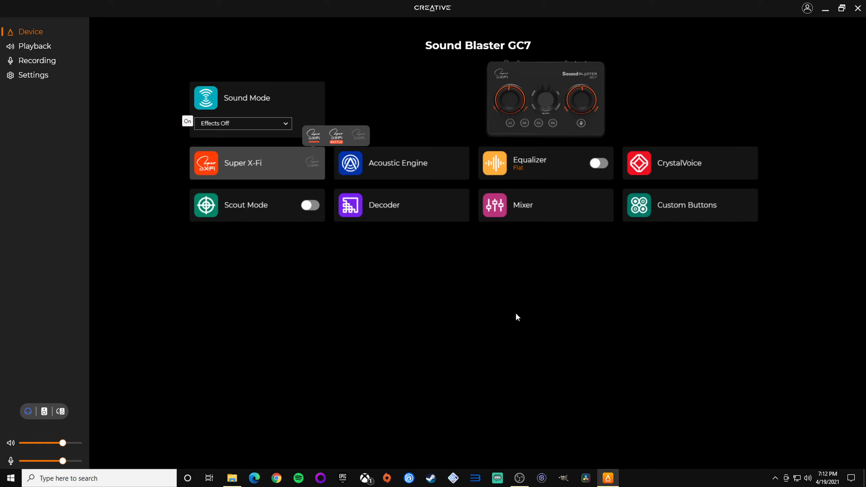
left_click(268, 162)
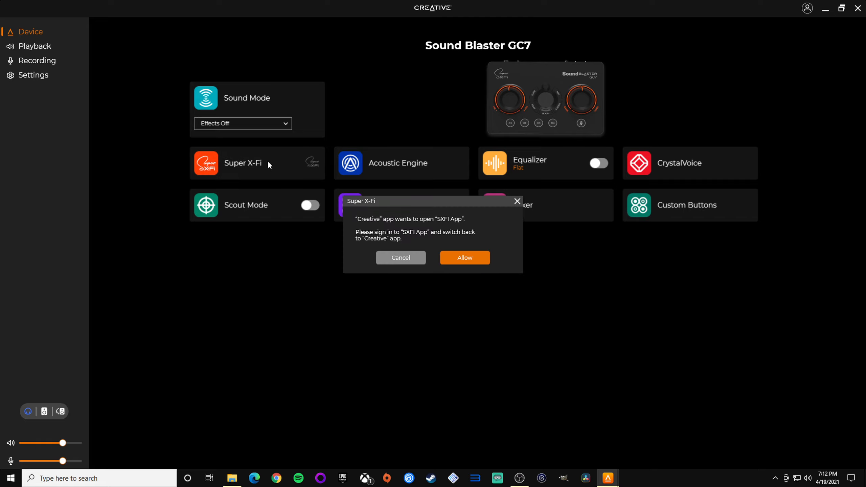
left_click(401, 258)
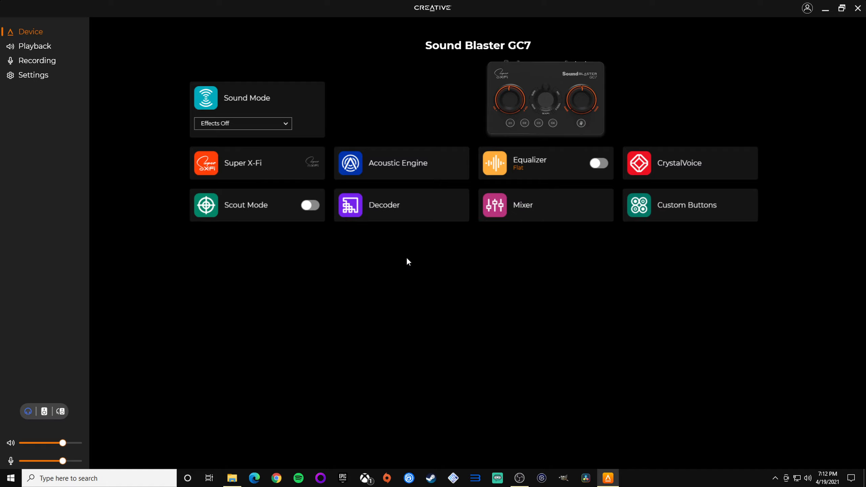
left_click(12, 479)
left_click(69, 235)
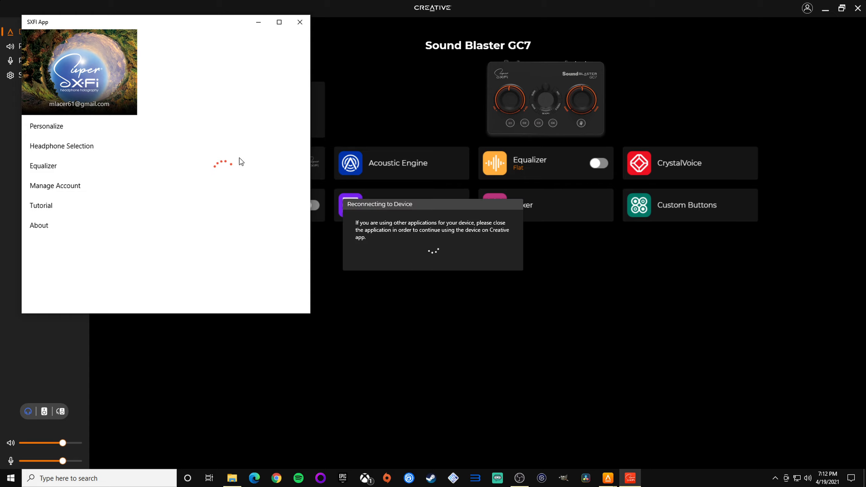
left_click(861, 9)
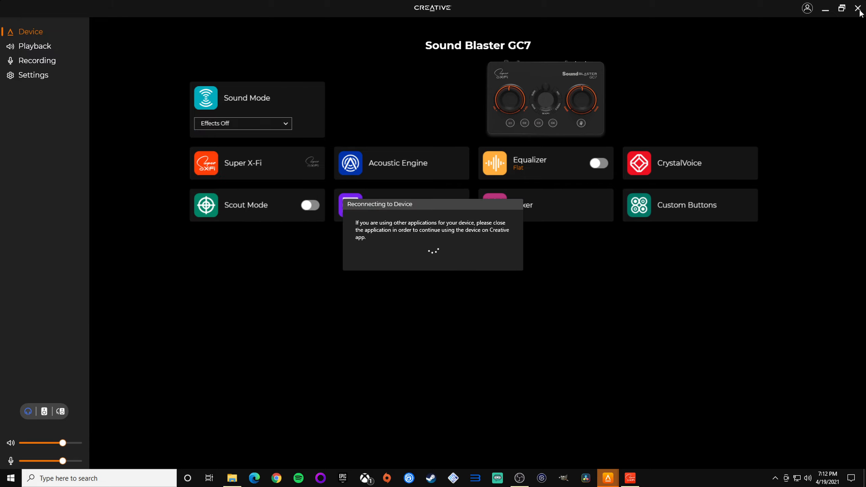
mouse_move(608, 478)
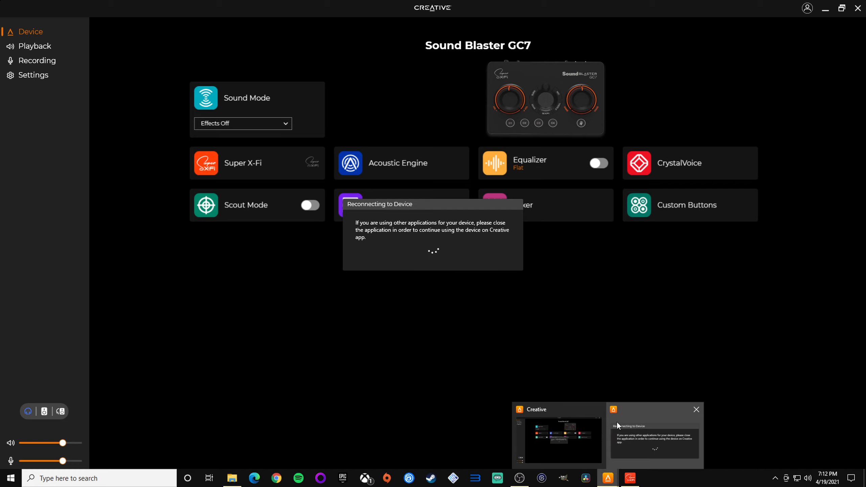
mouse_move(642, 413)
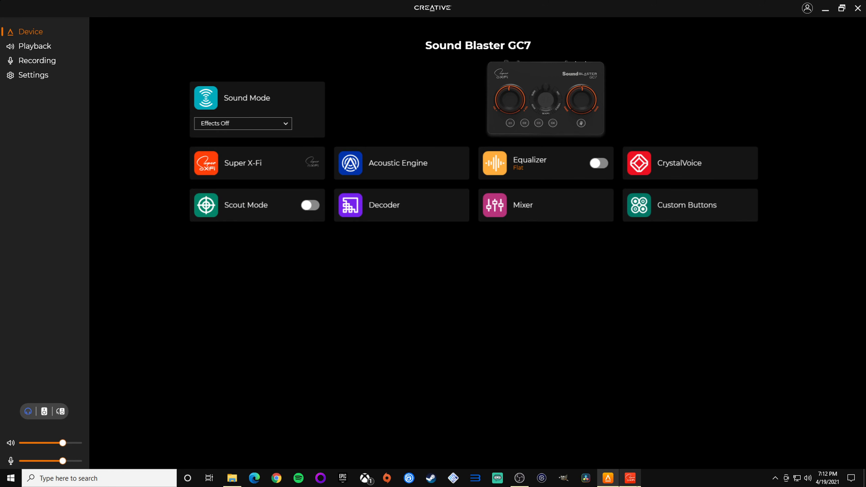
left_click(630, 477)
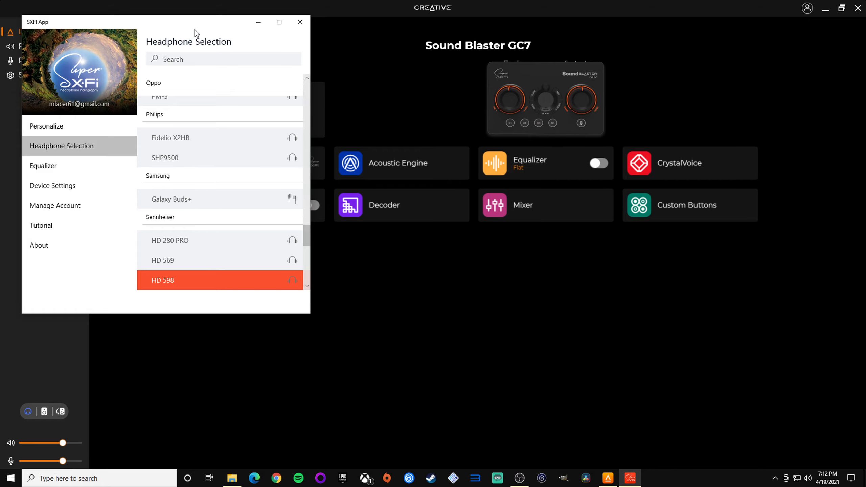
left_click_drag(194, 23, 314, 56)
left_click(348, 57)
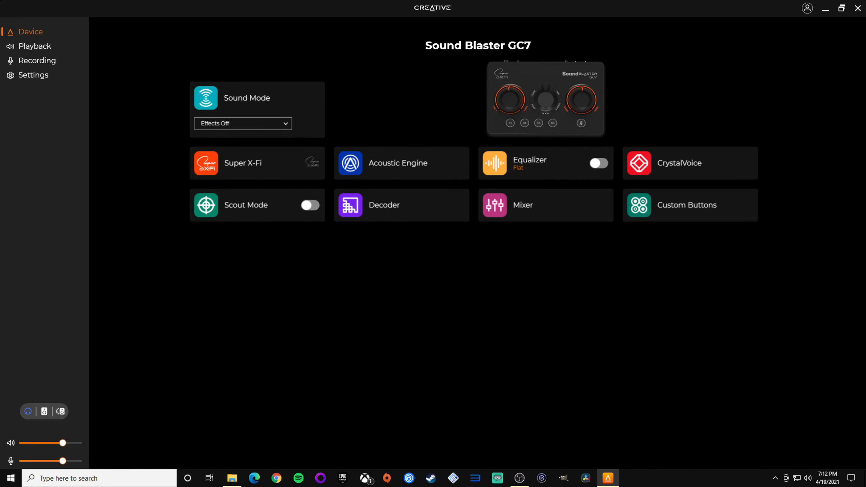
Step: Close the Creative app, launch the SXFI App and maximize its window
left_click(858, 8)
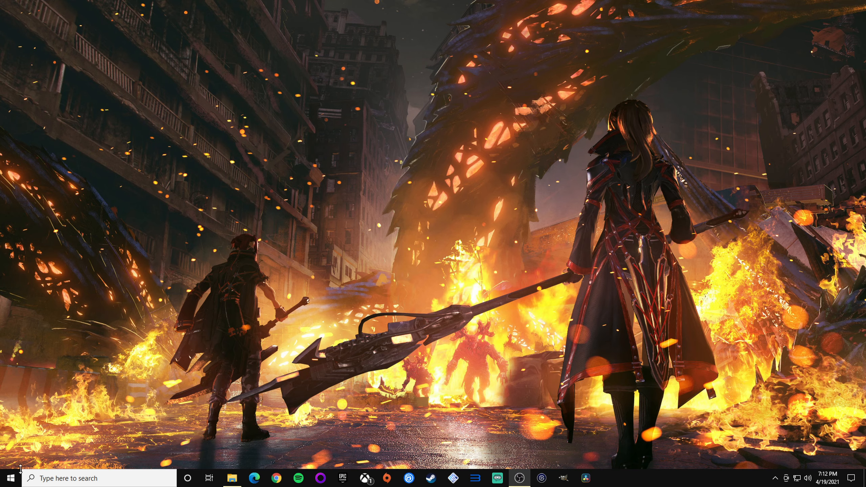
left_click(11, 479)
left_click(64, 228)
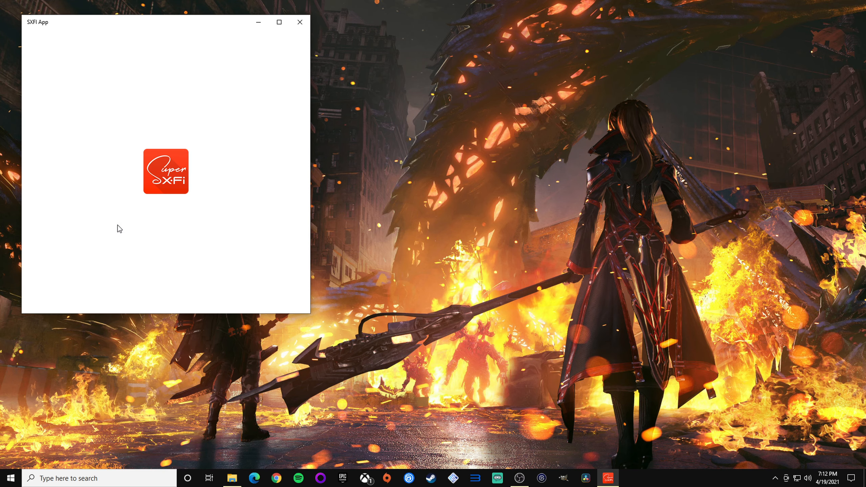
left_click(279, 22)
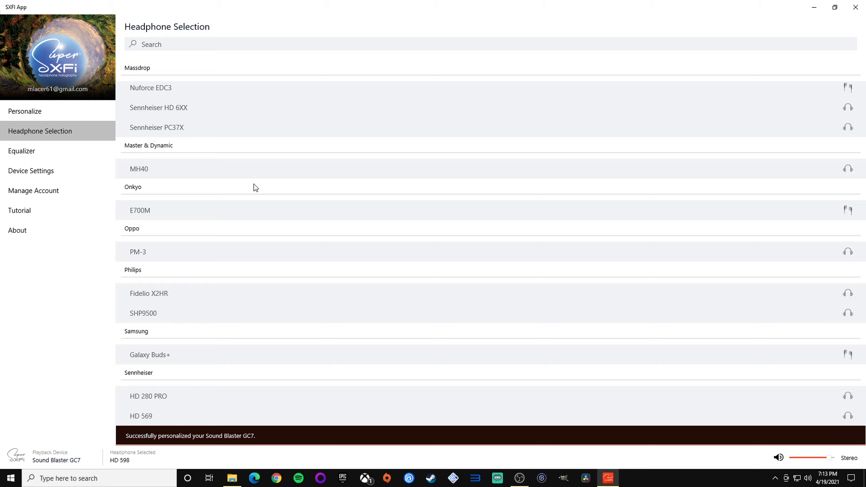
Step: Look through the Headphone Selection list up to its beginning, and open Personalize to check the recent head map
scroll(257, 211, "up", 15)
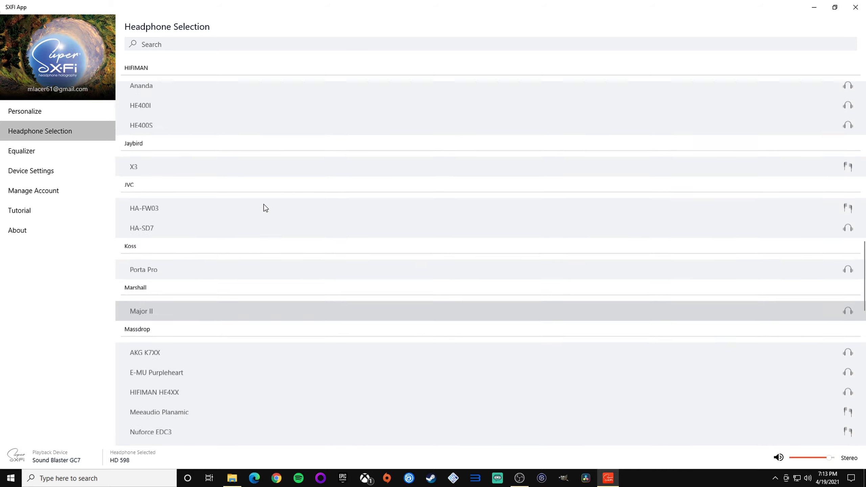
scroll(264, 205, "up", 10)
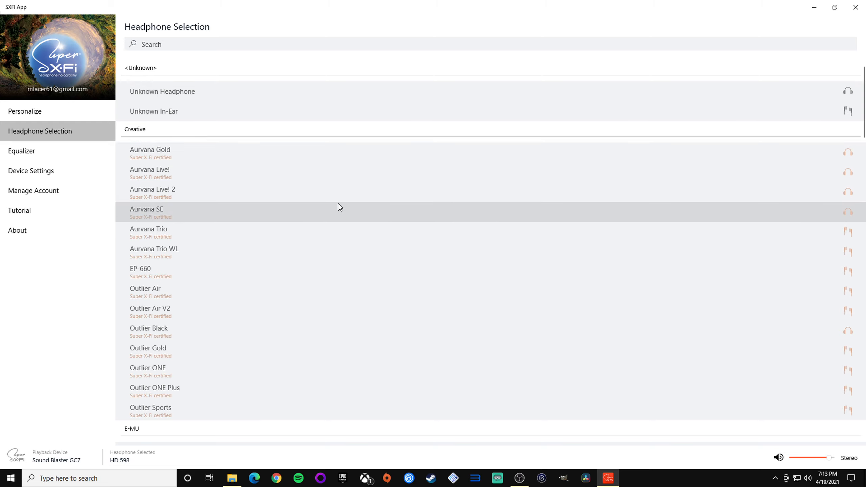
left_click(28, 118)
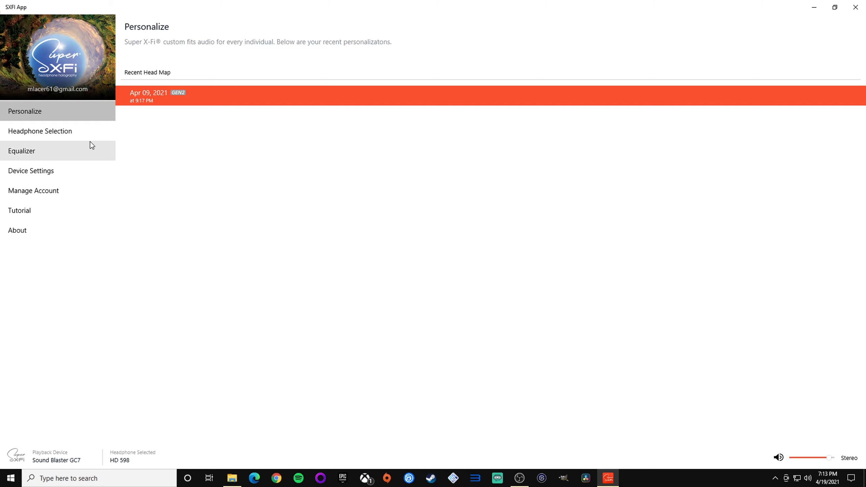
Step: Return to Headphone Selection and examine the supported headphone models by brand, from Creative down to Oppo
left_click(63, 136)
scroll(270, 214, "up", 20)
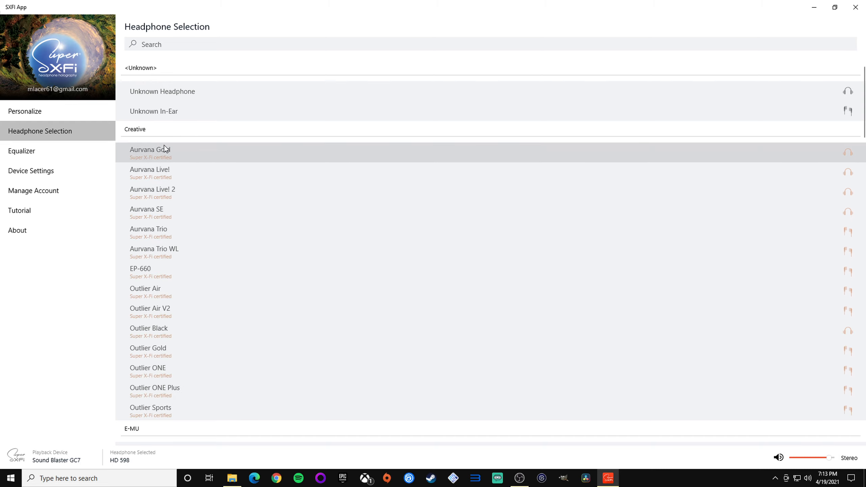
scroll(186, 359, "down", 3)
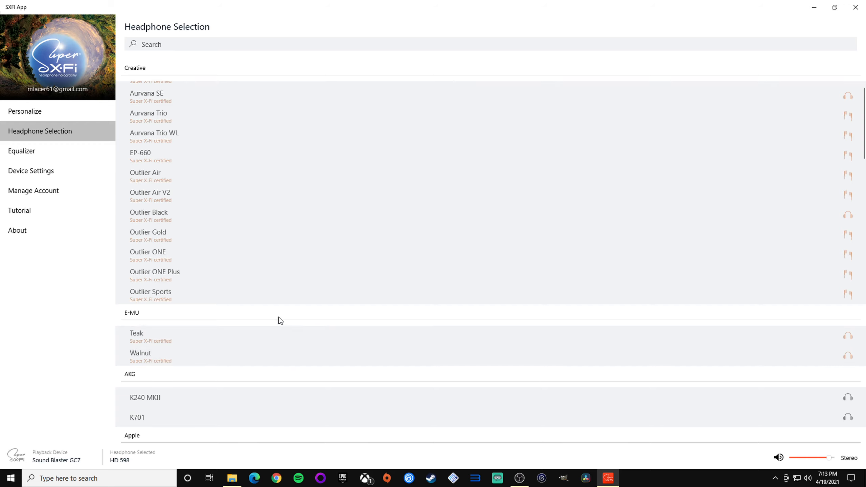
scroll(278, 321, "up", 3)
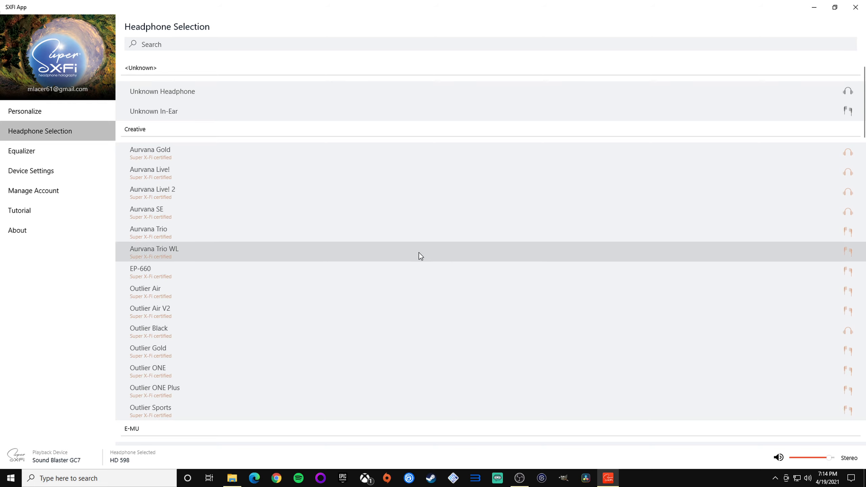
scroll(470, 184, "down", 6)
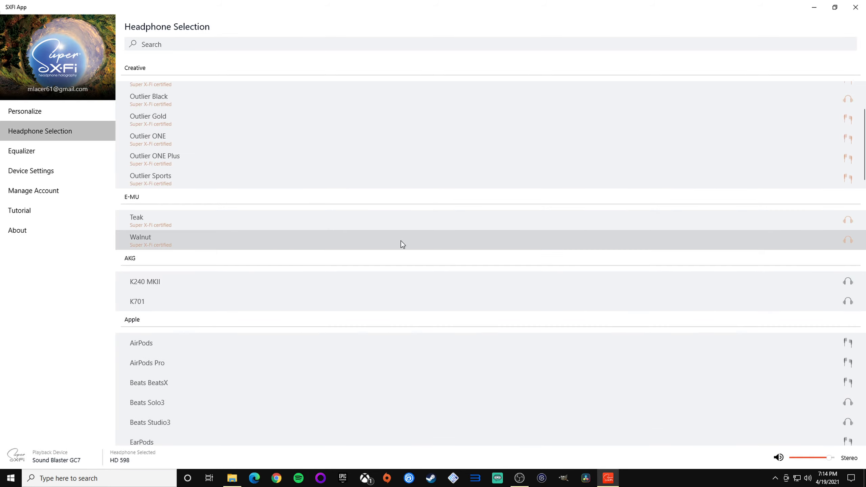
scroll(382, 307, "down", 5)
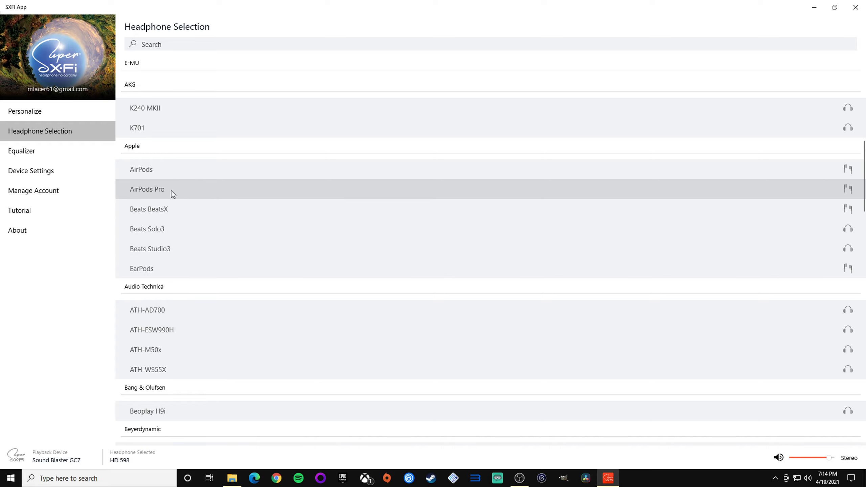
scroll(214, 292, "down", 3)
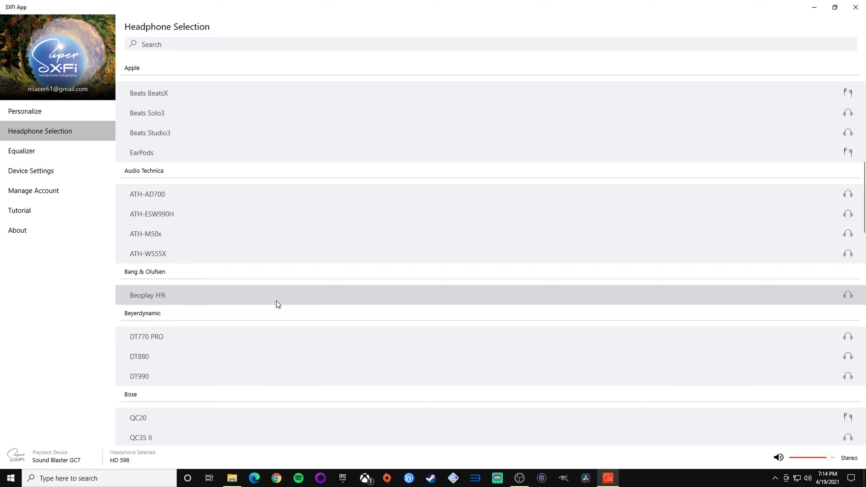
scroll(365, 312, "down", 2)
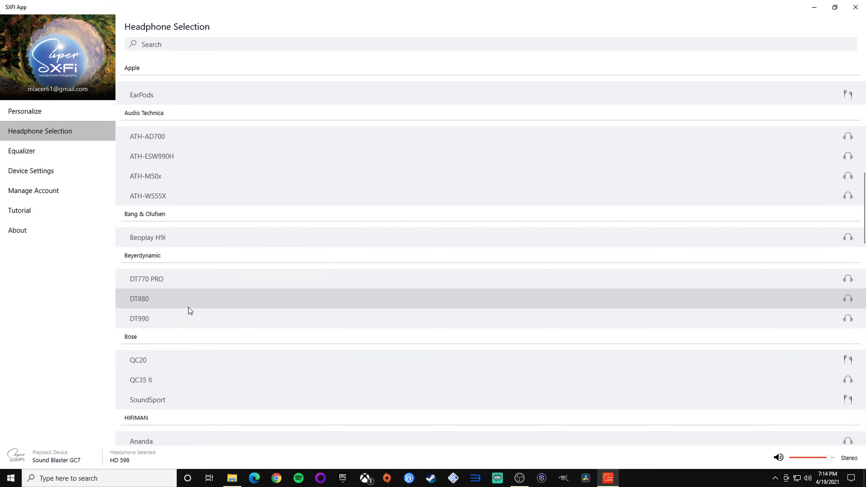
scroll(286, 286, "down", 3)
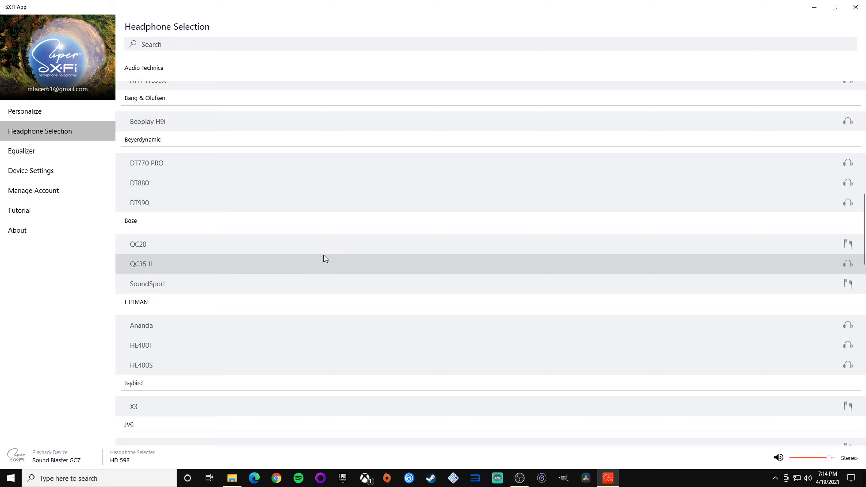
scroll(325, 259, "down", 3)
scroll(307, 244, "down", 2)
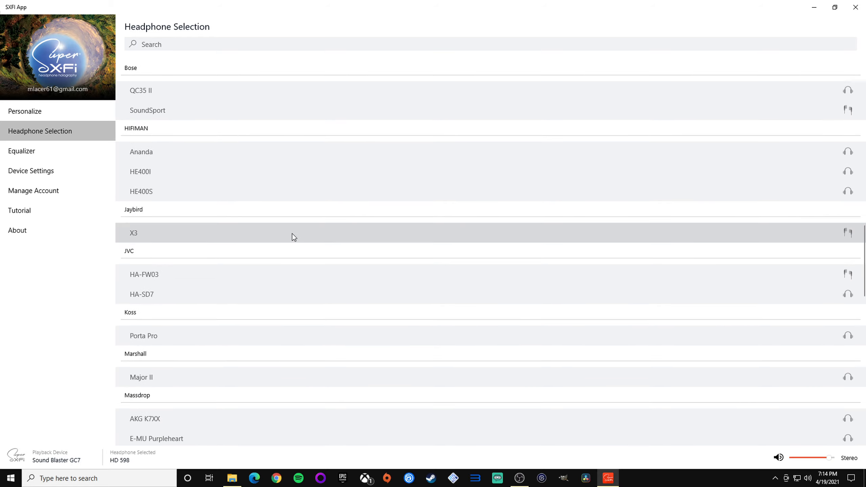
scroll(287, 266, "down", 3)
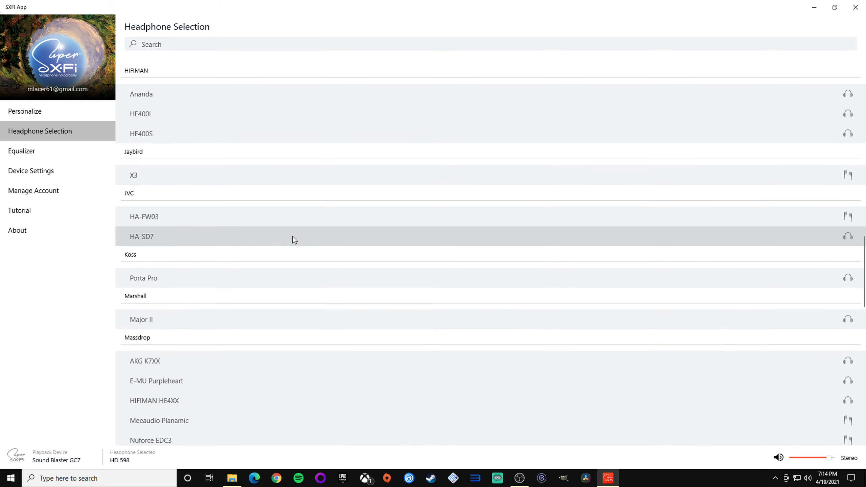
scroll(285, 235, "down", 2)
scroll(266, 263, "down", 3)
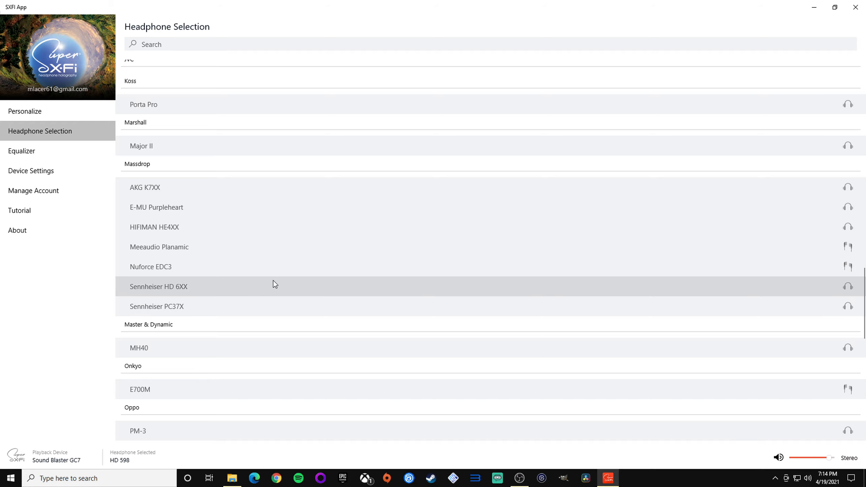
Step: Examine the remaining supported headphones through V-Moda, rechecking the brands near the beginning of the Headphone Selection list
scroll(275, 308, "down", 1)
scroll(276, 317, "down", 4)
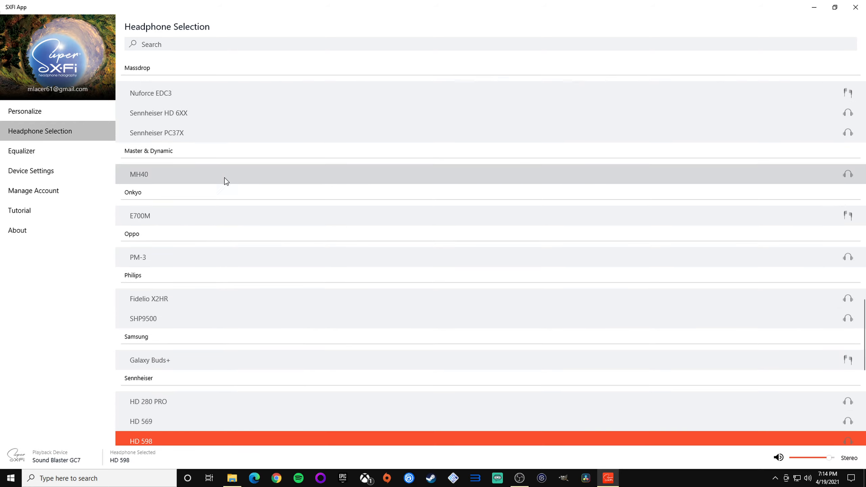
scroll(251, 261, "down", 3)
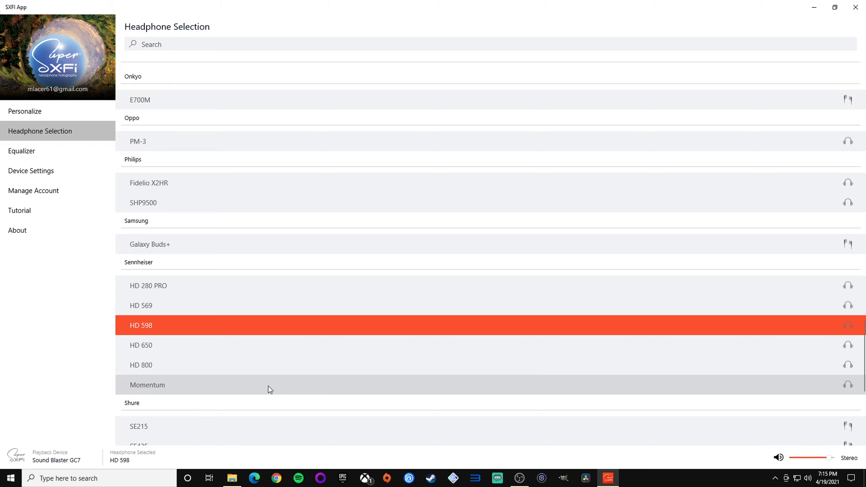
scroll(268, 386, "down", 2)
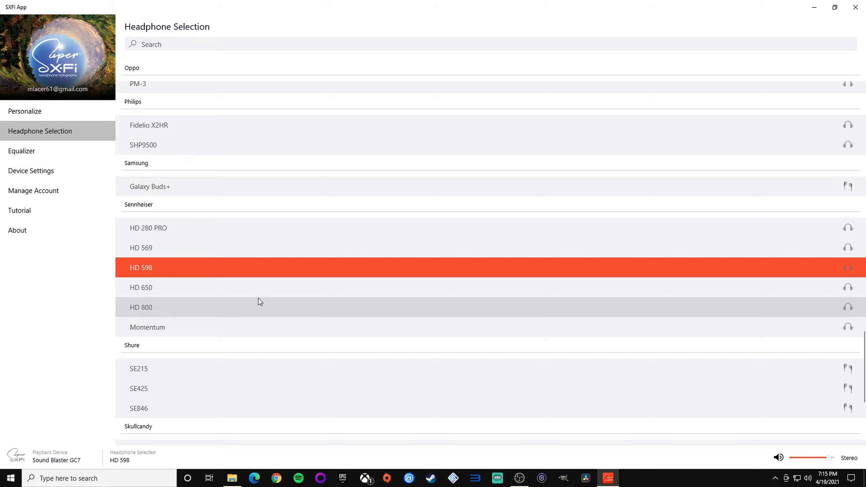
scroll(322, 268, "up", 15)
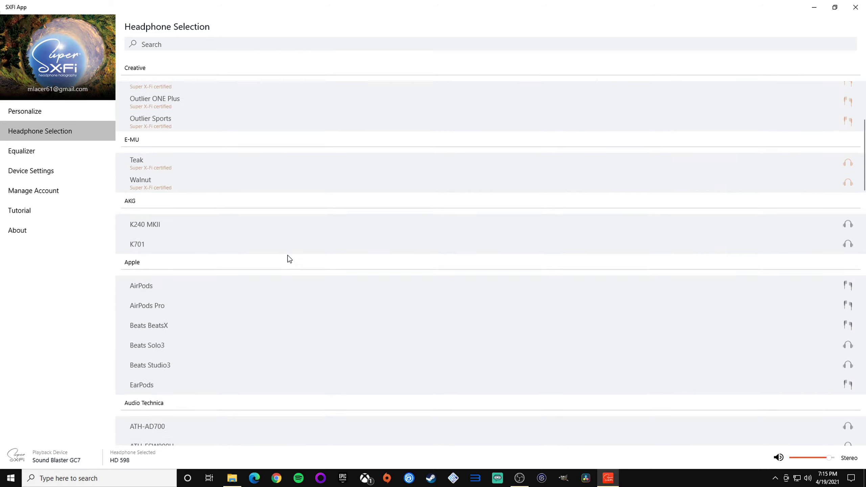
scroll(288, 253, "up", 5)
scroll(467, 271, "down", 8)
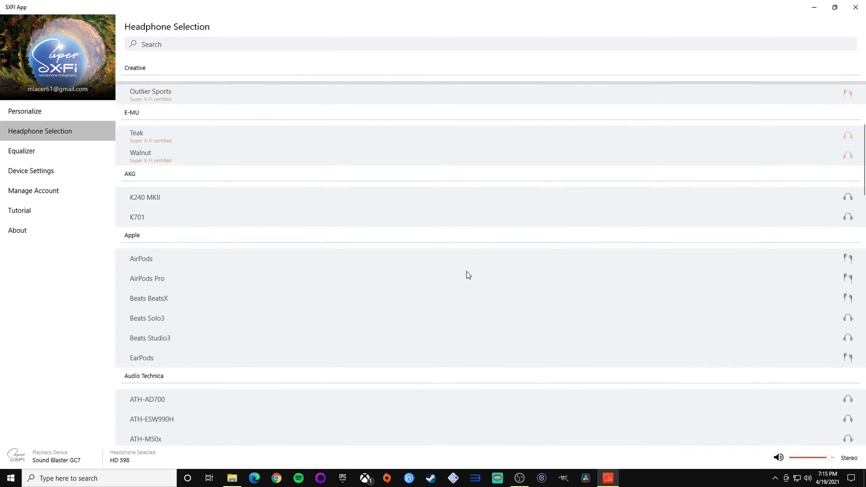
scroll(467, 271, "down", 20)
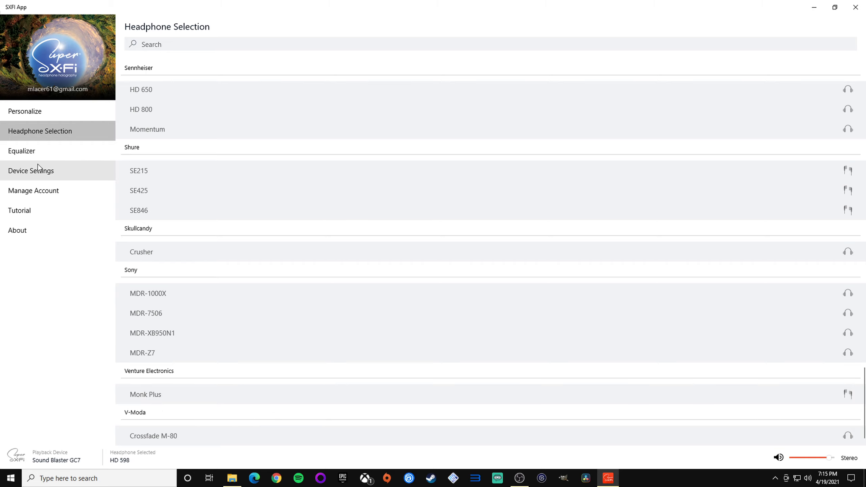
Step: Look through the Equalizer, Manage Account and Personalize pages, and return to Headphone Selection
left_click(33, 157)
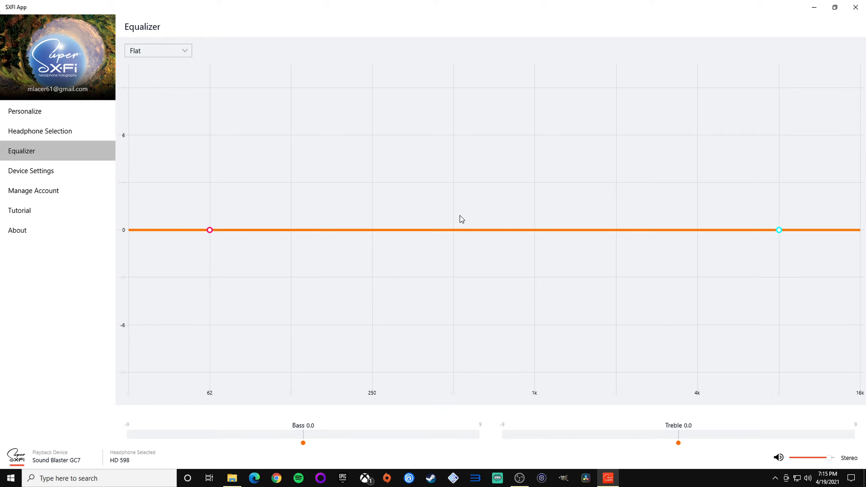
left_click(52, 136)
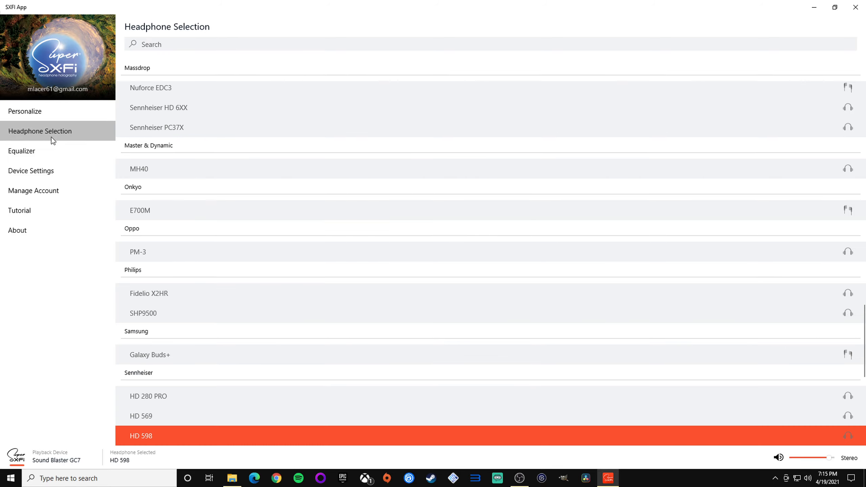
left_click(40, 155)
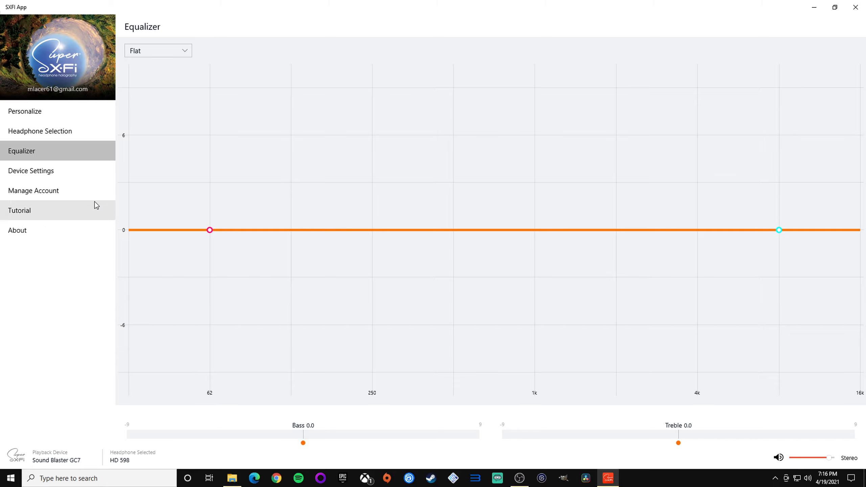
left_click(58, 190)
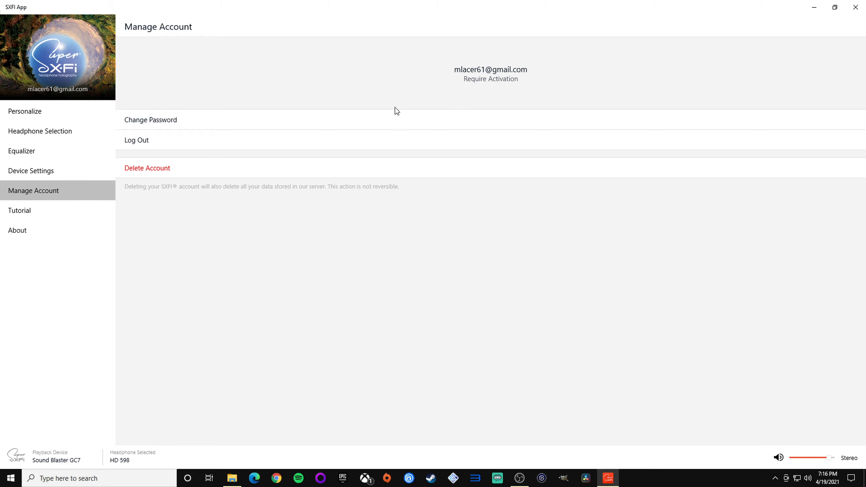
left_click(52, 119)
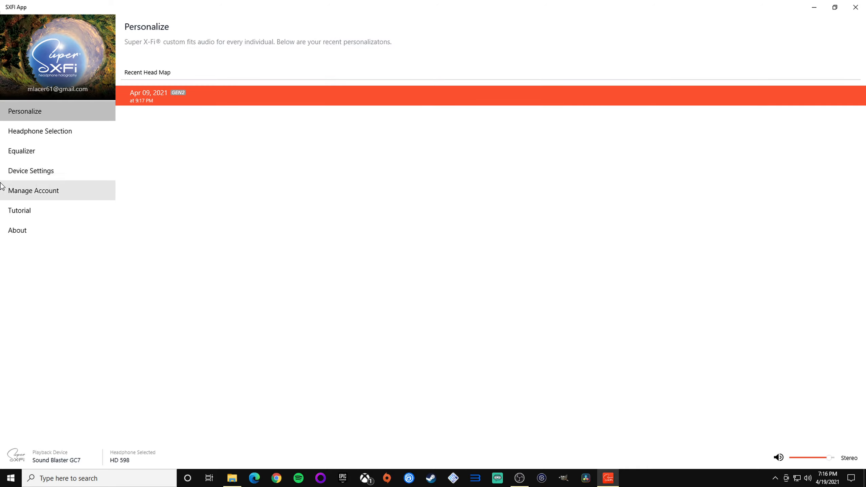
left_click(30, 133)
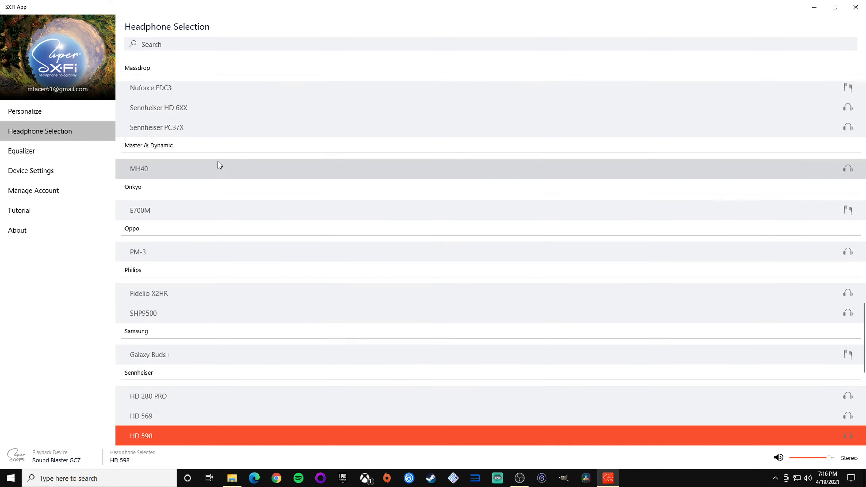
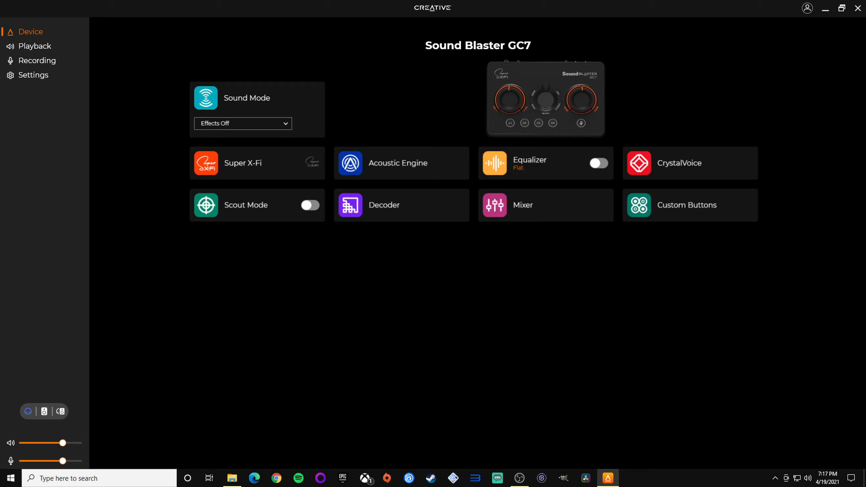
Step: In the Creative app, check the Playback and Recording audio quality settings and return to the device overview
left_click(23, 49)
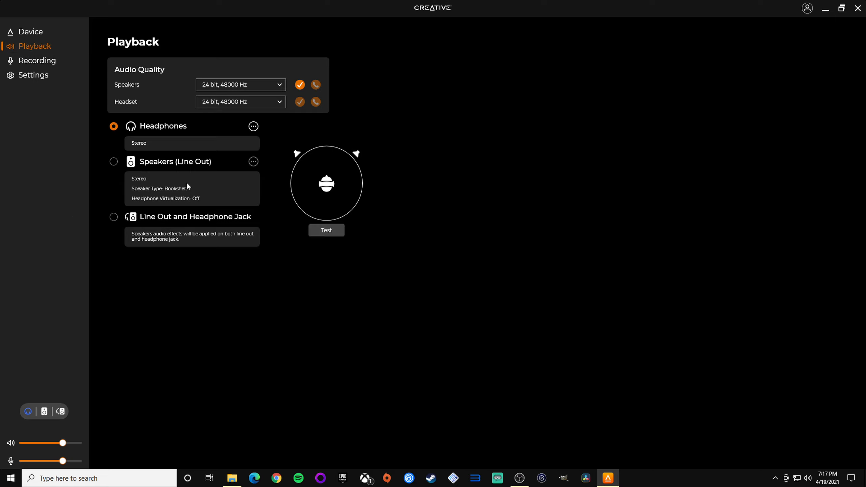
left_click(32, 61)
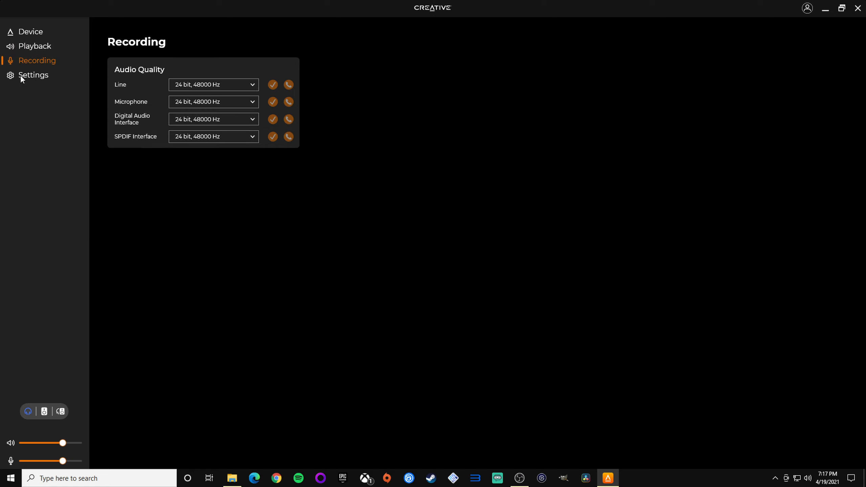
left_click(42, 49)
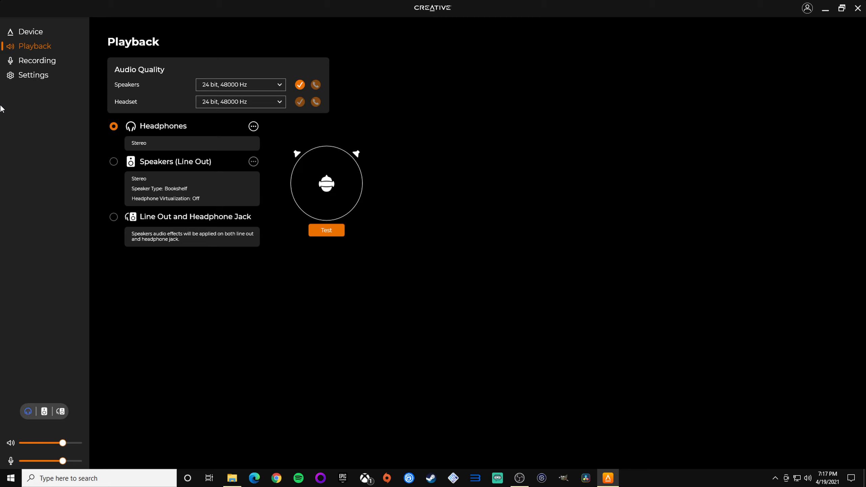
left_click(37, 32)
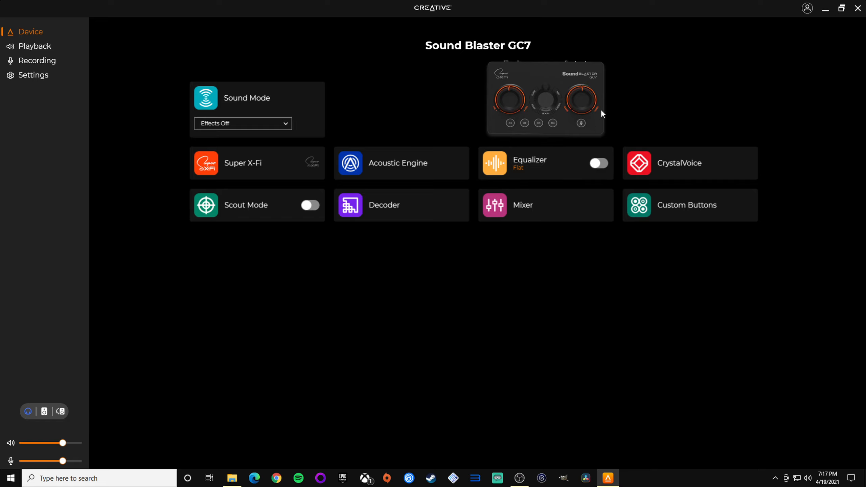
Step: Open the Windows list of playback devices to check the available outputs, and close it without selecting another device
left_click(808, 478)
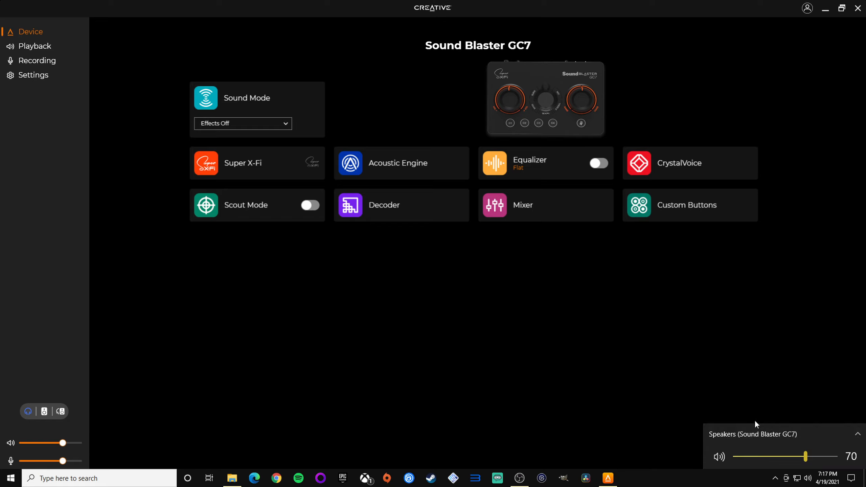
left_click(779, 439)
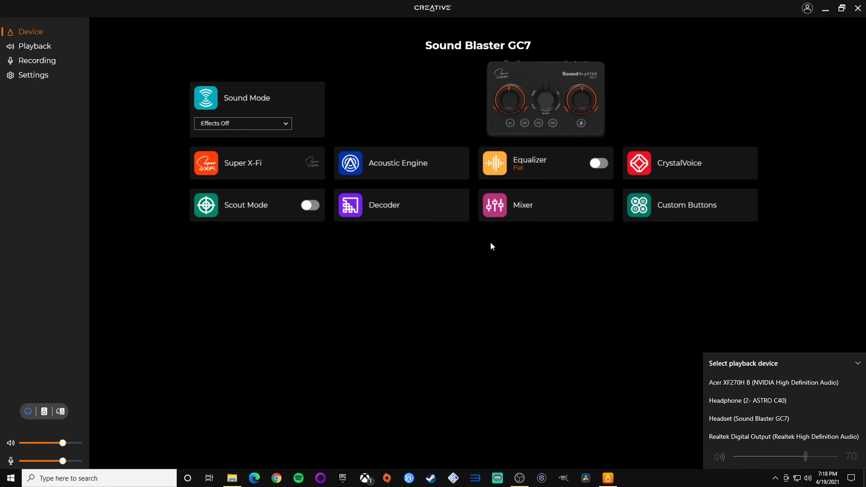
left_click(487, 267)
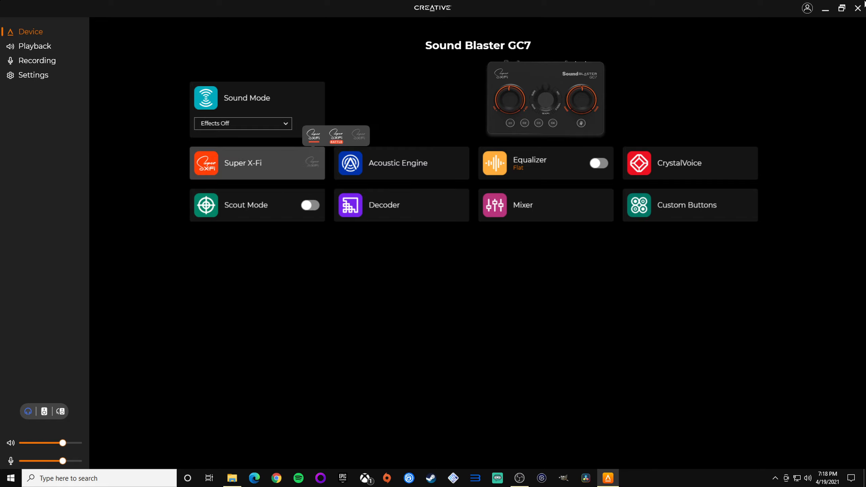
Step: Revisit the Playback and Recording pages, and go back to the Sound Blaster GC7 overview
left_click(40, 48)
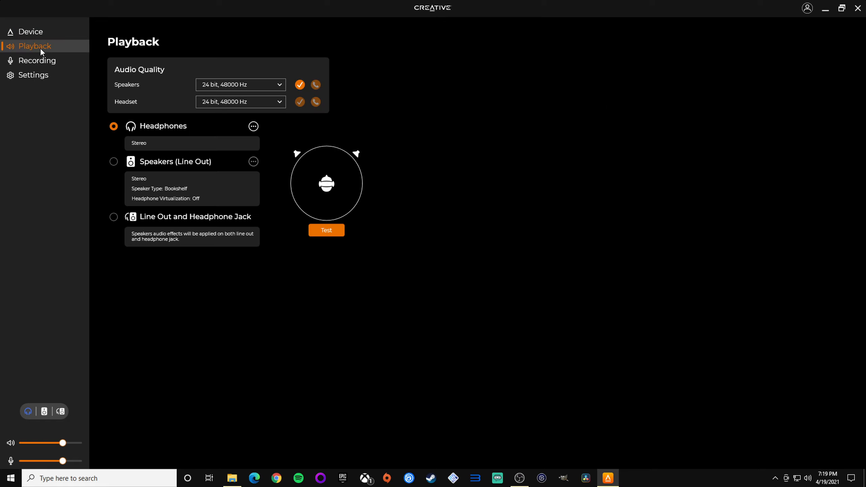
left_click(34, 65)
left_click(38, 45)
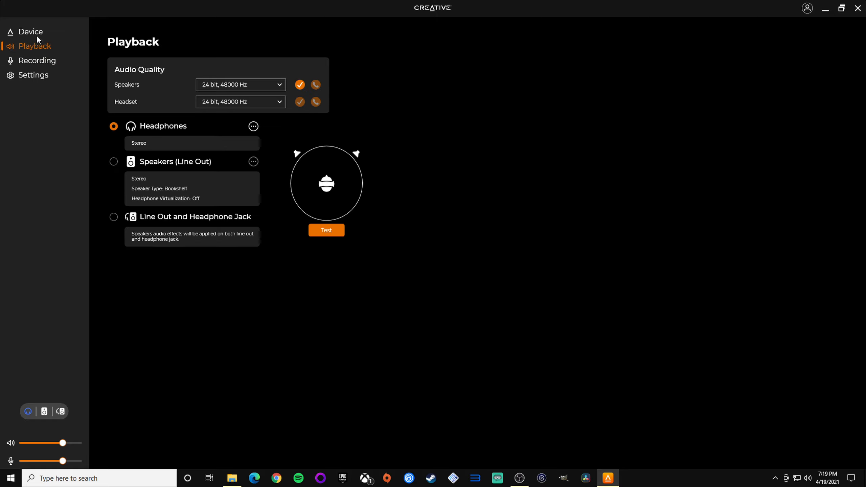
left_click(36, 36)
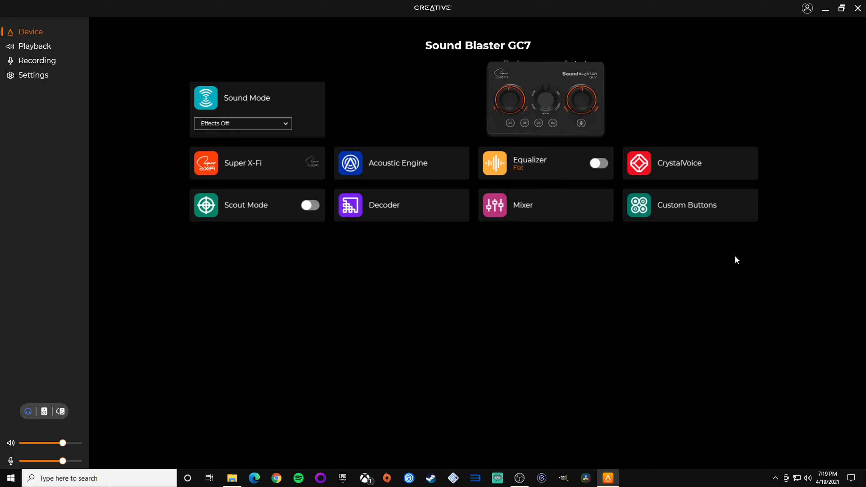
Step: Set the sound mode to Custom and look over its rename option and headphone effect settings, keeping its name
left_click(229, 122)
scroll(239, 146, "up", 1)
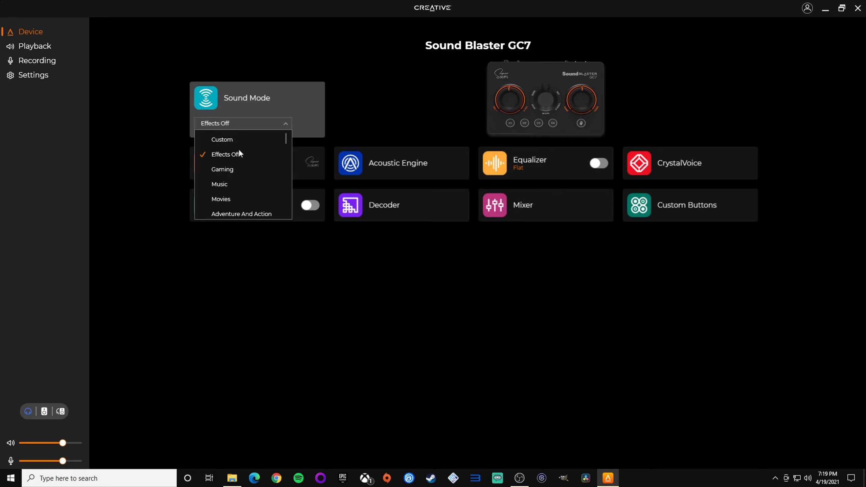
left_click(219, 139)
left_click(304, 127)
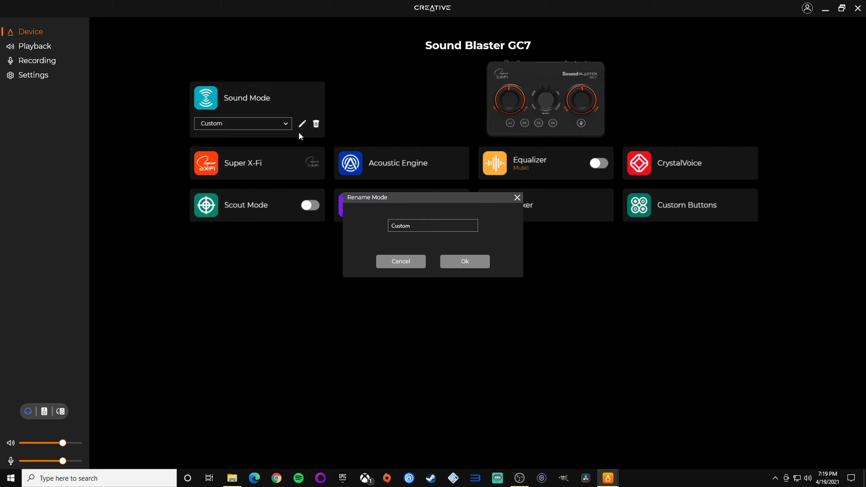
left_click(473, 261)
left_click(517, 197)
left_click(206, 102)
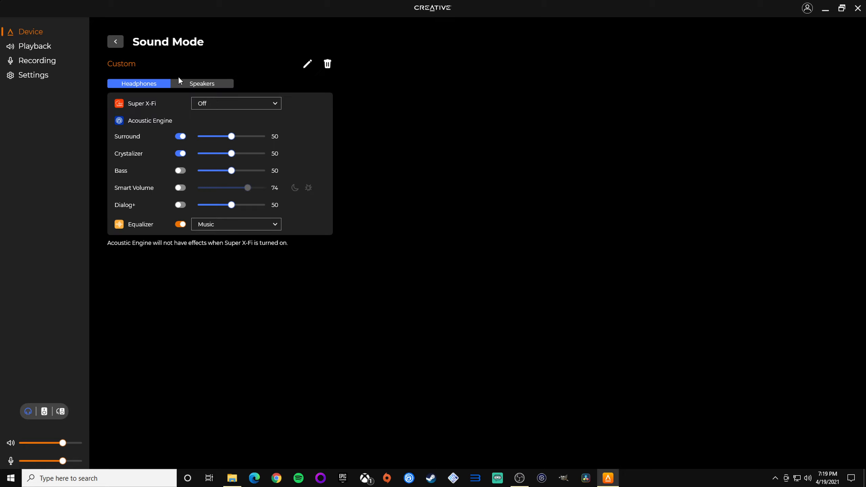
left_click(114, 41)
Step: Check which sound modes can fill the first slot of custom button C1's mode sequence, and return to the device overview
left_click(656, 218)
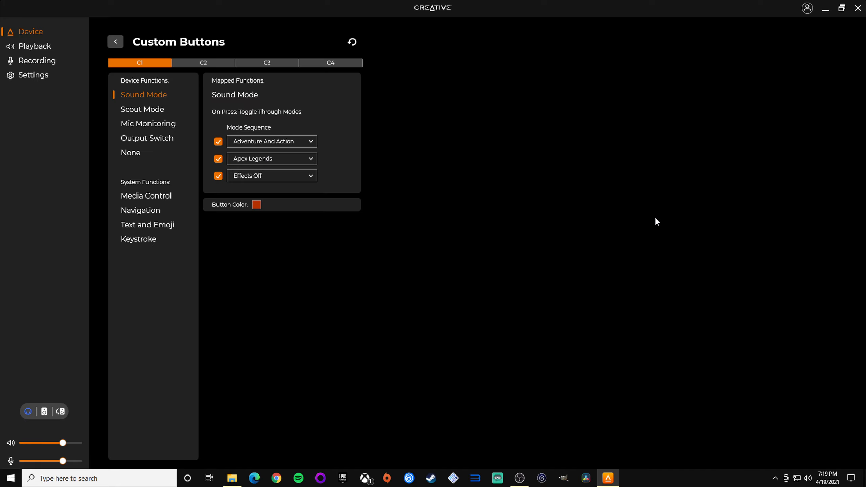
left_click(251, 144)
scroll(254, 169, "up", 2)
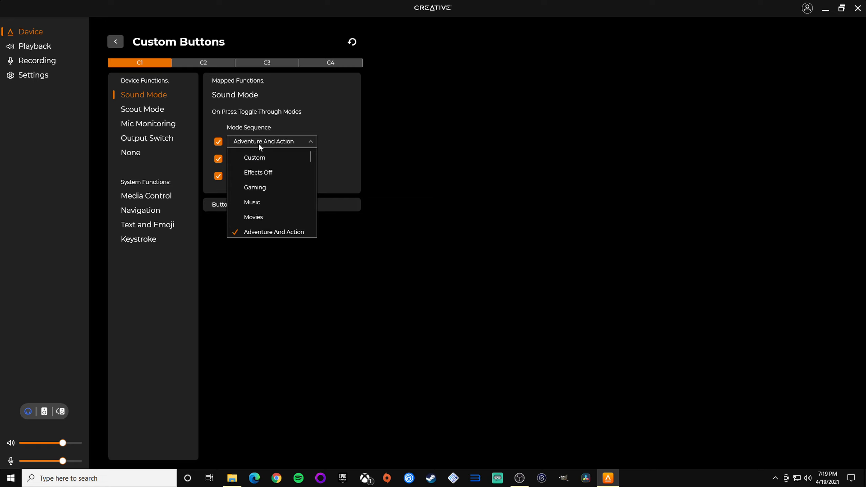
left_click(111, 42)
left_click(111, 41)
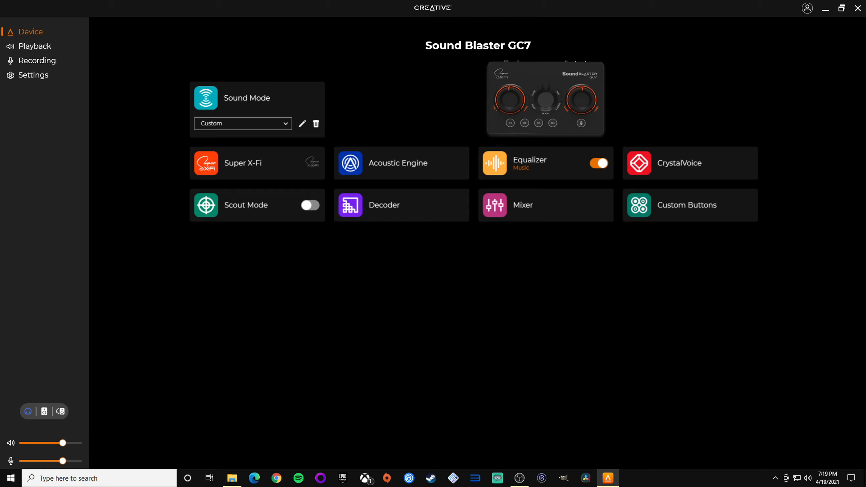
Step: Try another sound mode preset, and set the sound mode to Adventure And Action
left_click(254, 124)
left_click(224, 169)
left_click(246, 123)
left_click(229, 185)
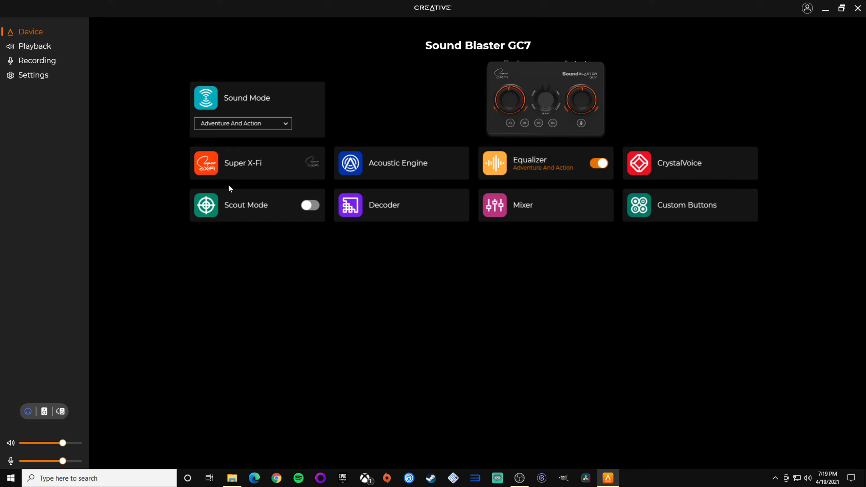